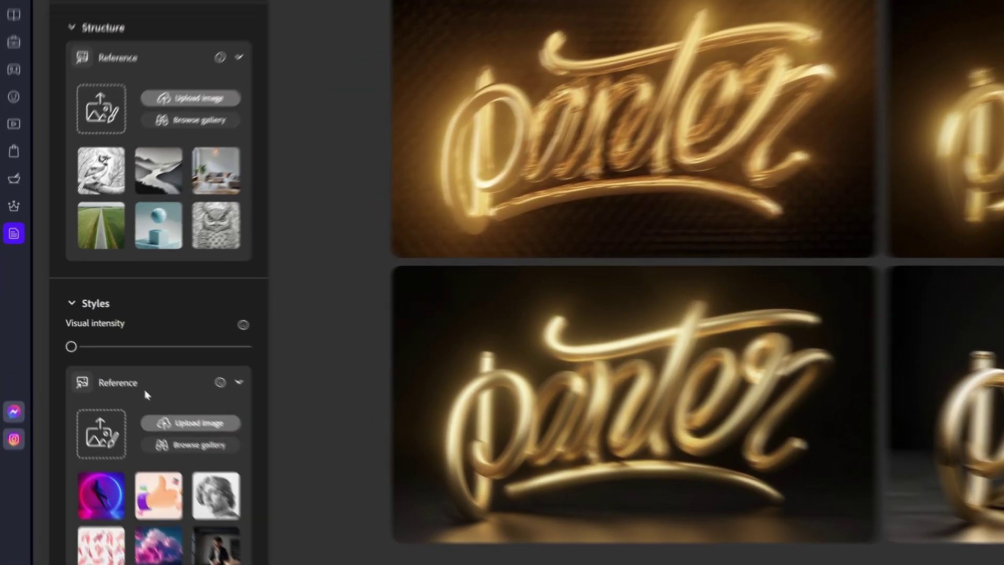
pyautogui.scroll(-1, 104, 348)
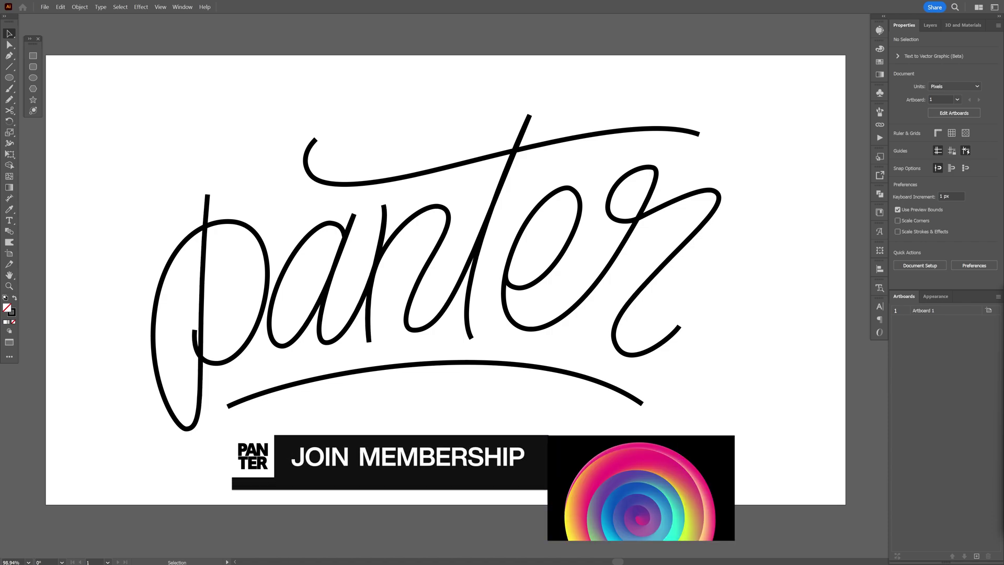
pyautogui.scroll(2, 282, 133)
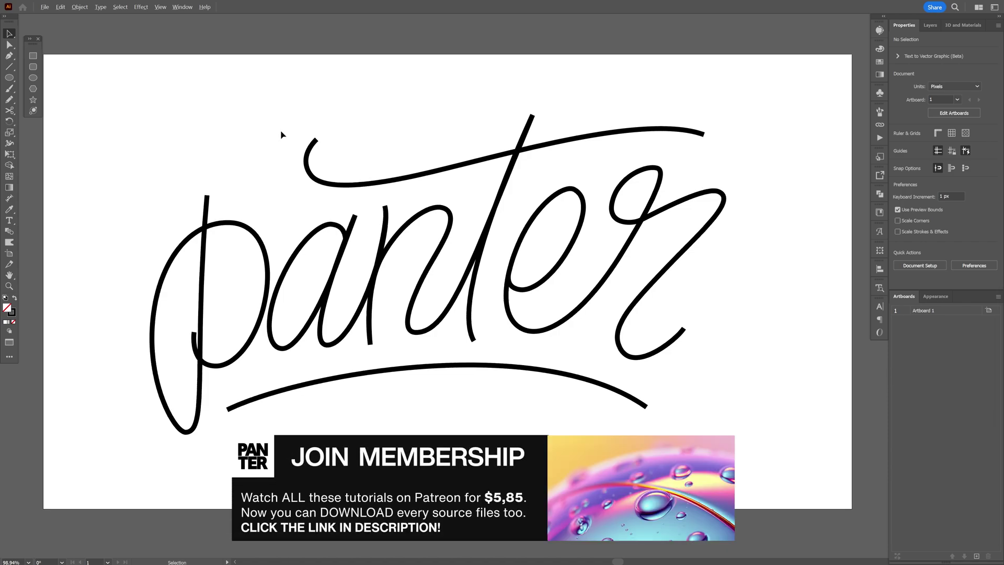
# Step: Try to reshape the curve above the lettering by moving its lower-left anchor point outward, and undo the change
pyautogui.moveTo(273, 156); pyautogui.dragTo(381, 216)
pyautogui.scroll(1, 341, 158)
pyautogui.press('a')
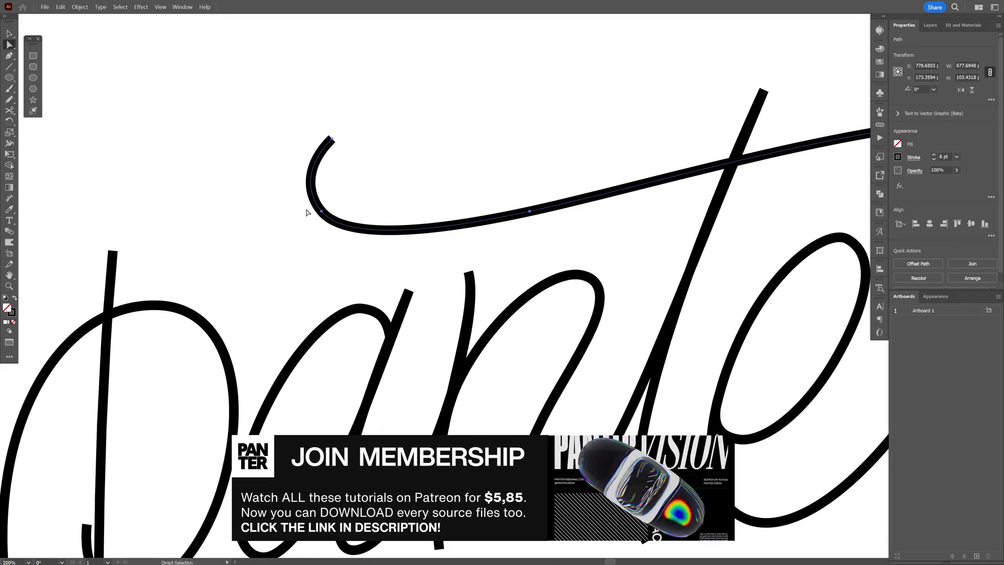
pyautogui.click(322, 214)
pyautogui.moveTo(322, 212); pyautogui.dragTo(282, 241)
pyautogui.hotkey('ctrl', 'z')
# Step: Select all the lettering paths and set their stroke weight to 25 pt
pyautogui.moveTo(175, 123)
pyautogui.mouseDown()
pyautogui.moveTo(706, 355)
pyautogui.moveTo(740, 403)
pyautogui.mouseUp()
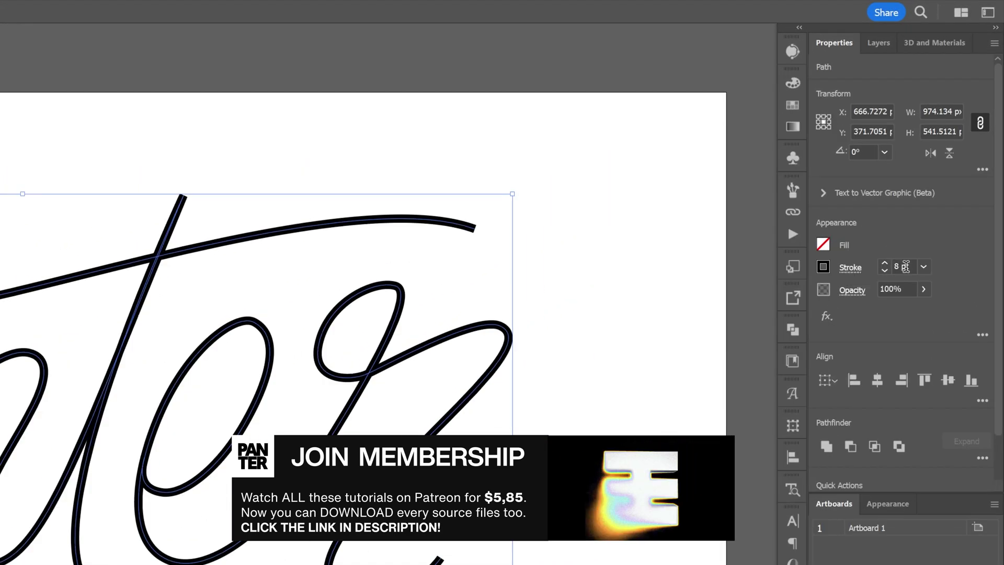
pyautogui.click(904, 267)
pyautogui.scroll(19, 904, 267)
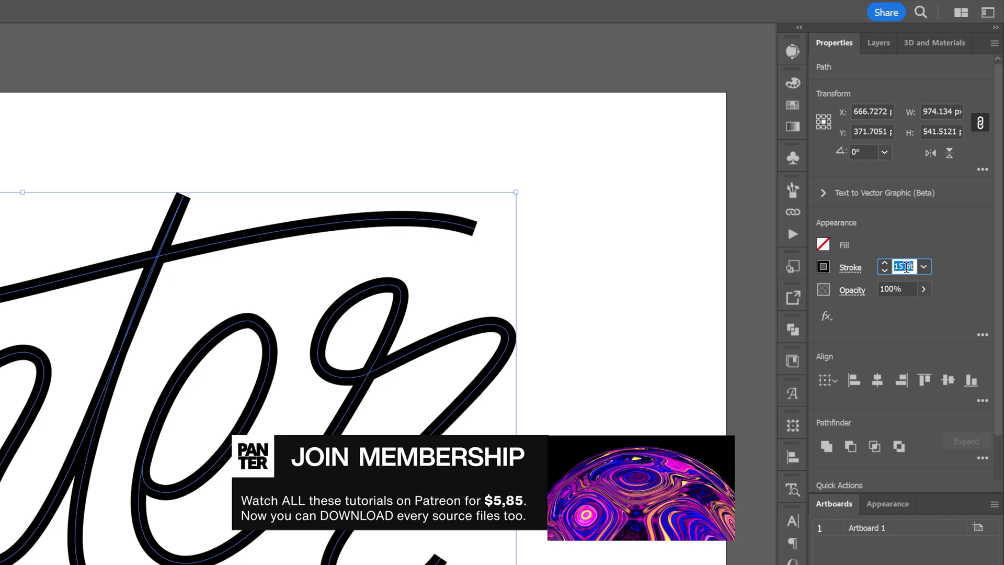
pyautogui.scroll(15, 905, 266)
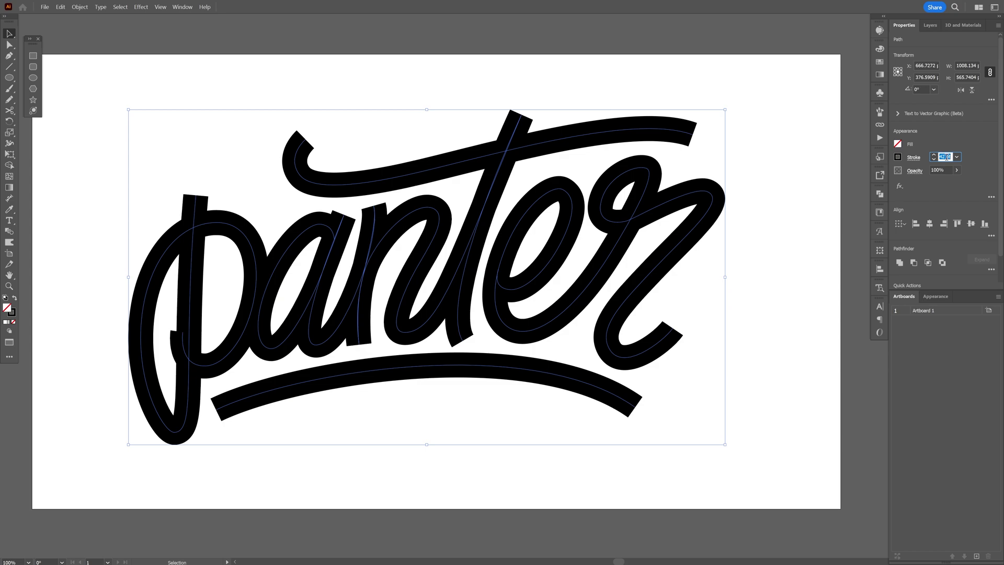
pyautogui.scroll(-17, 946, 157)
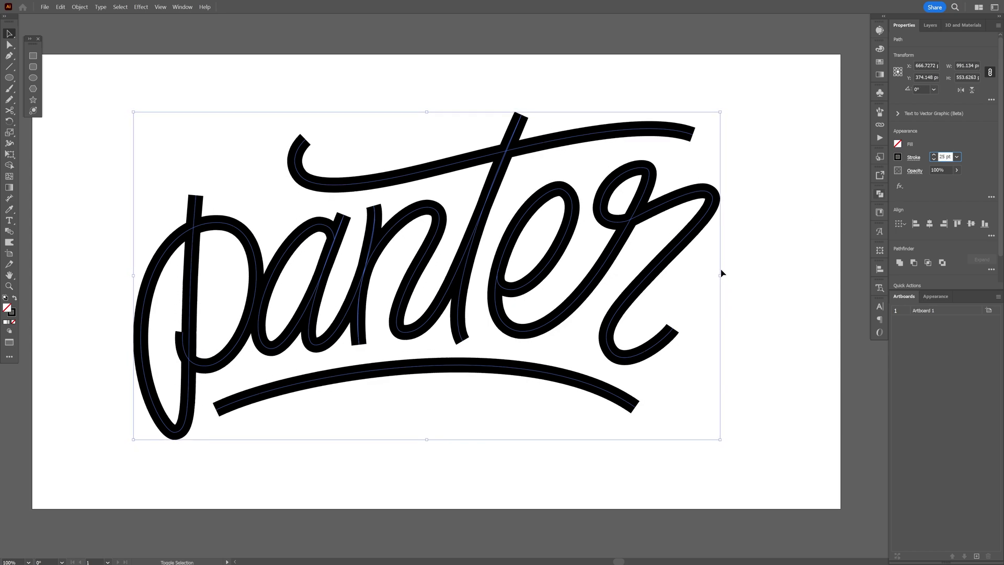
# Step: Scale the lettering down proportionally, place it on the left side of the artboard and deselect it
pyautogui.moveTo(720, 274); pyautogui.dragTo(474, 254)
pyautogui.moveTo(454, 252); pyautogui.dragTo(405, 251)
pyautogui.click(514, 263)
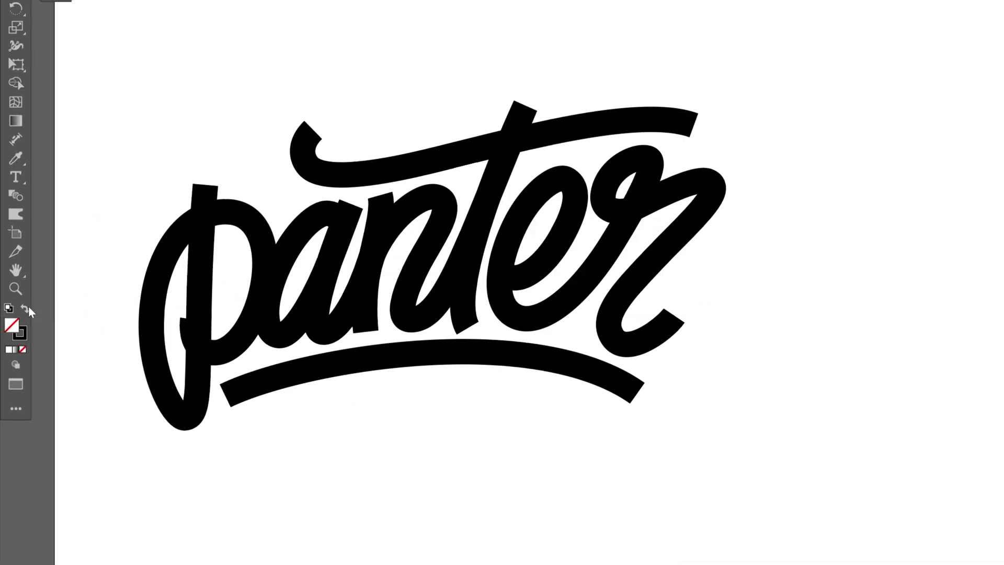
# Step: Draw a circle about 56 px in diameter to the right of the lettering, with a black fill and no stroke
pyautogui.click(15, 297)
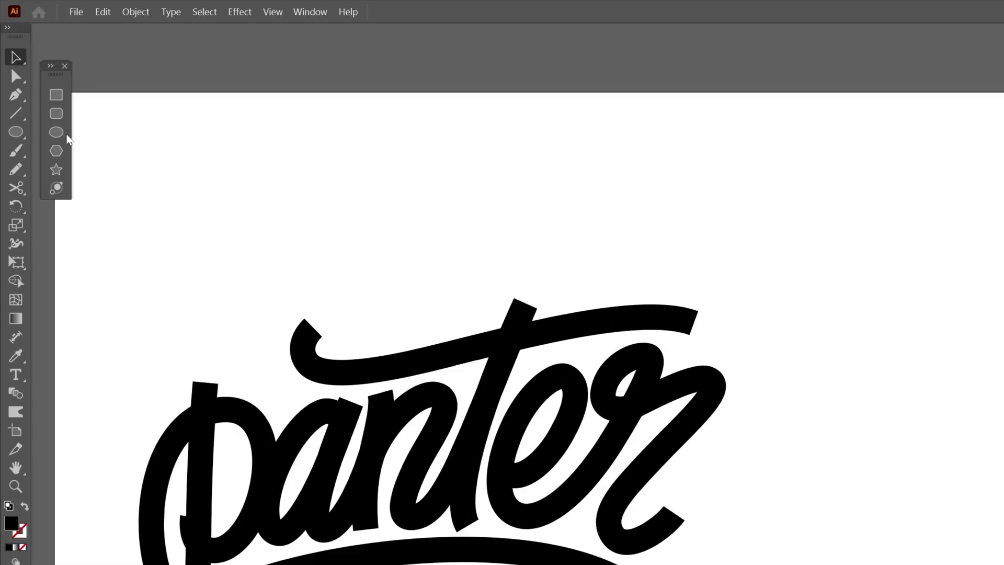
pyautogui.click(62, 133)
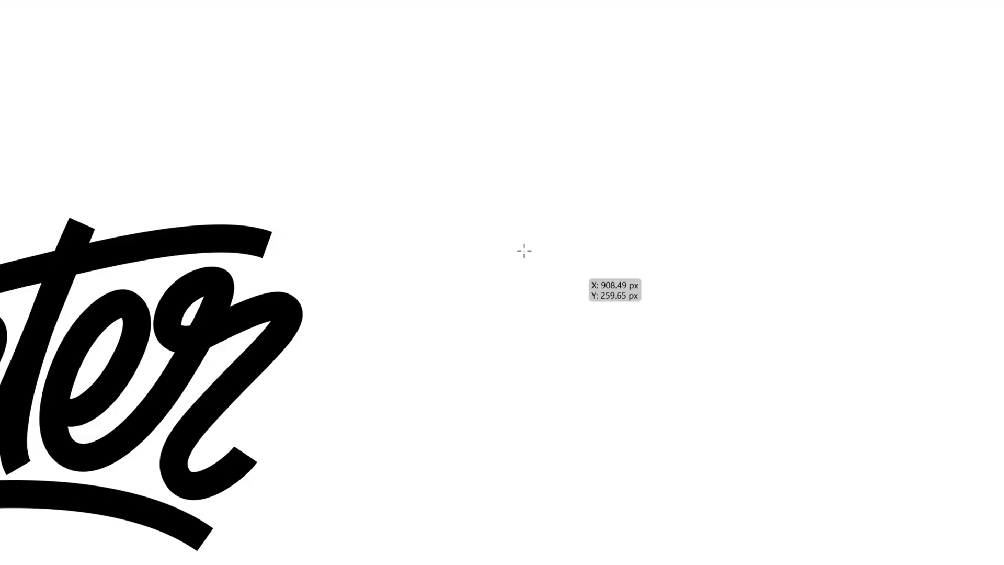
pyautogui.moveTo(475, 243); pyautogui.dragTo(505, 250)
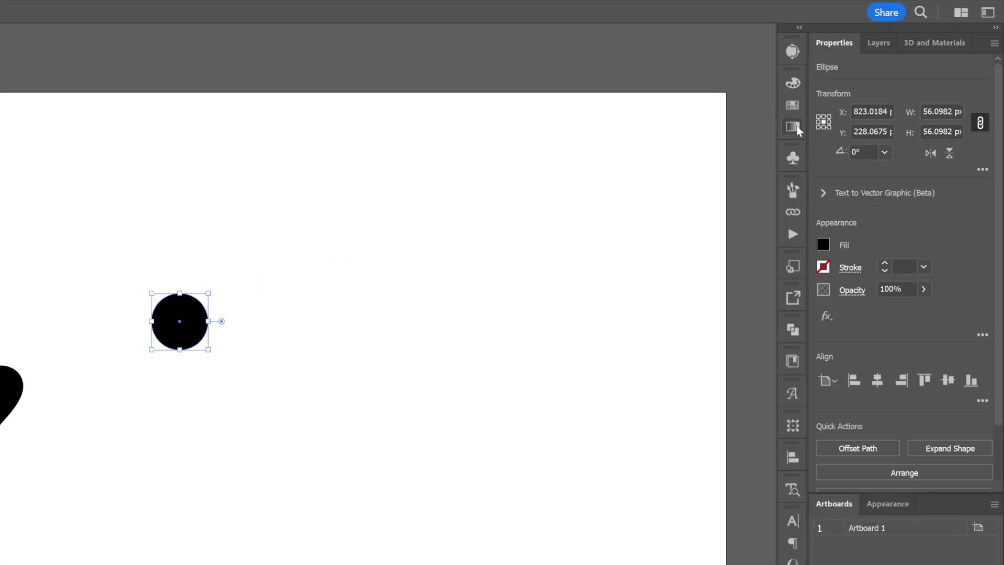
# Step: Fill the circle with a white-to-black linear gradient at a 90° angle
pyautogui.click(794, 126)
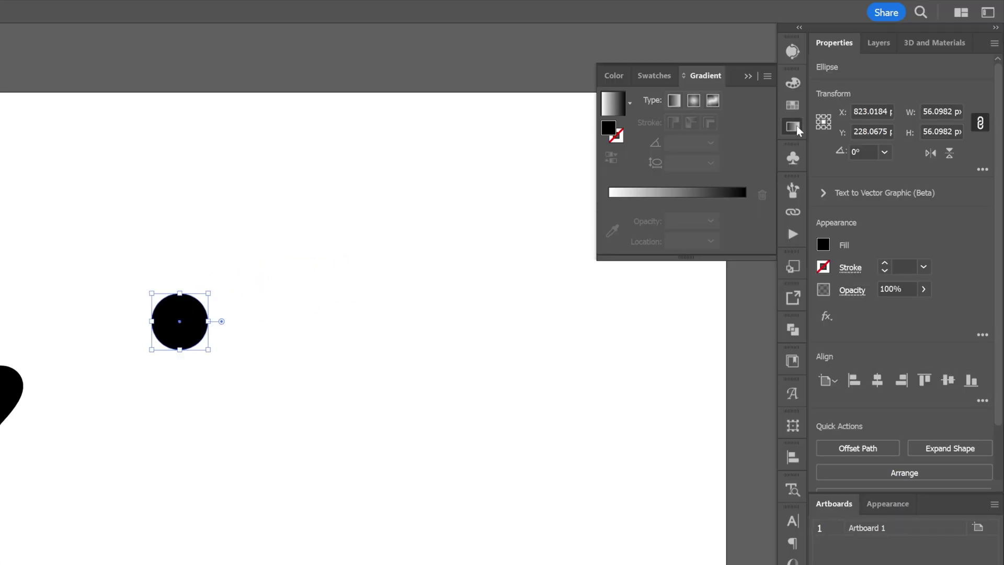
pyautogui.click(668, 191)
pyautogui.click(685, 161)
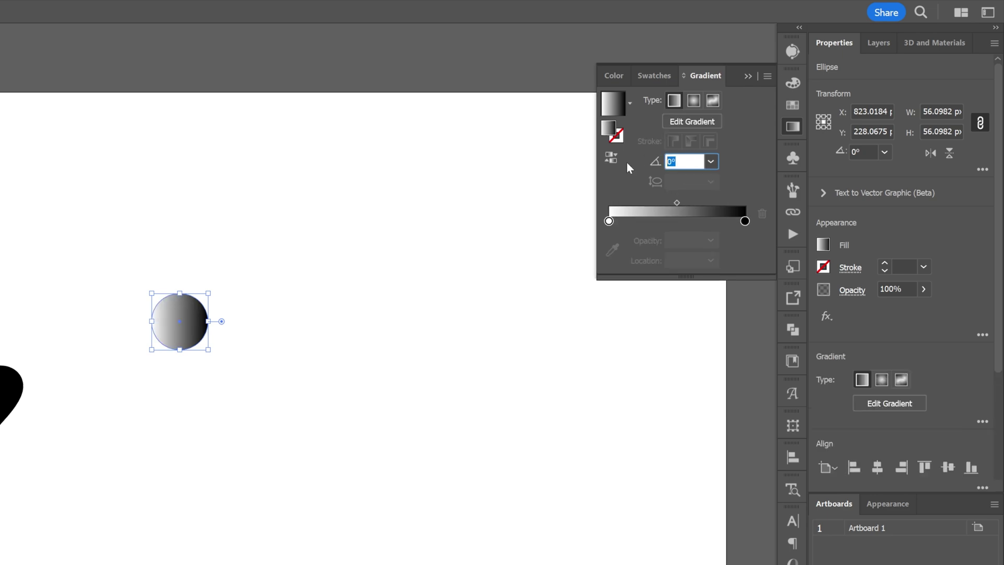
pyautogui.write('90')
pyautogui.press('Return')
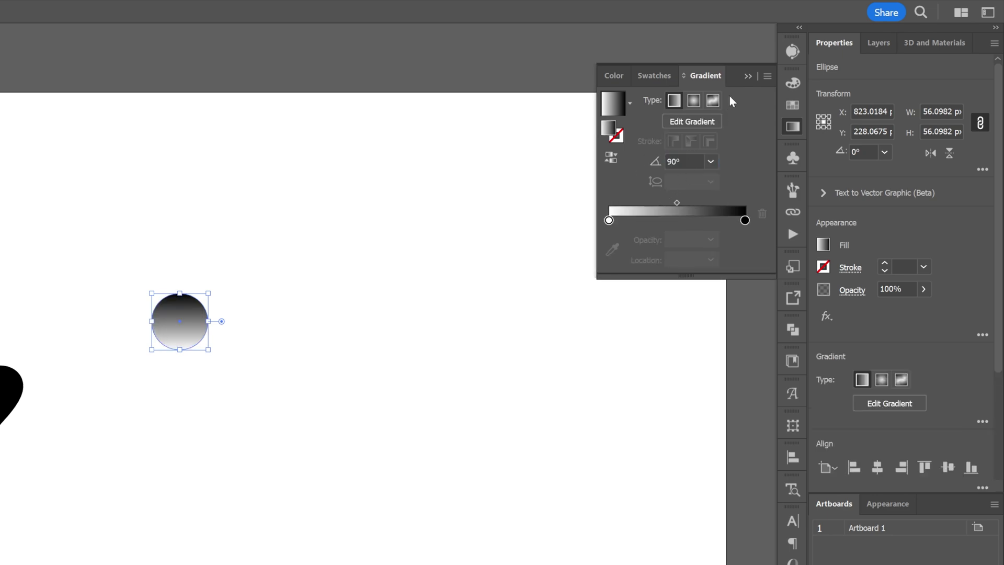
pyautogui.click(747, 77)
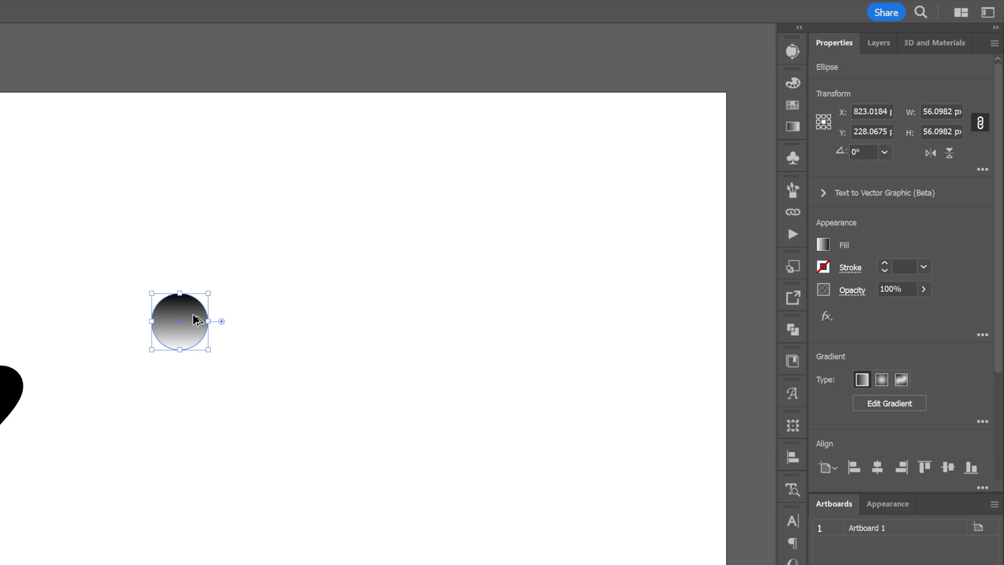
# Step: Duplicate the gradient circle horizontally to the right and make a blend between the two circles
pyautogui.moveTo(196, 320); pyautogui.dragTo(439, 317)
pyautogui.moveTo(544, 280); pyautogui.dragTo(158, 323)
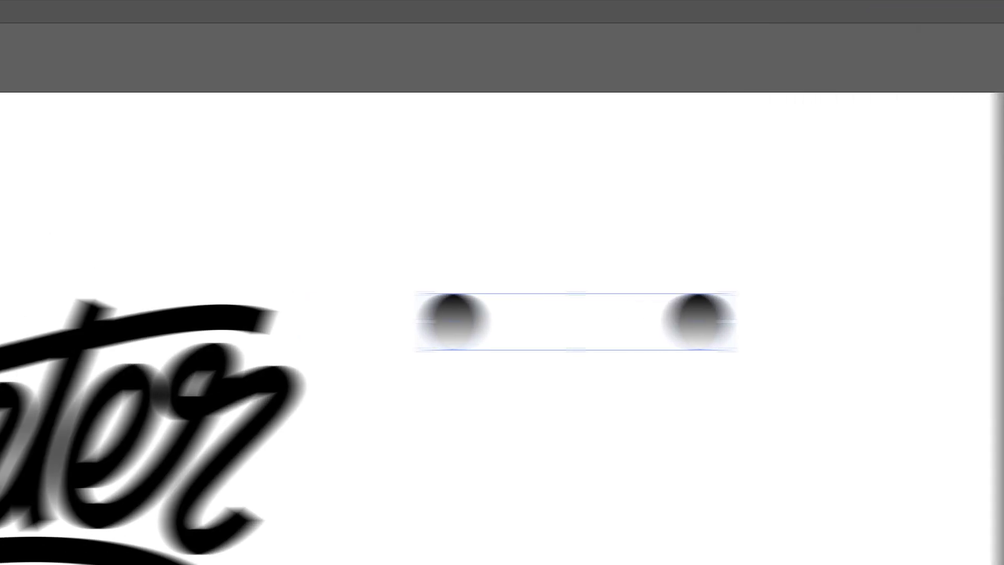
pyautogui.click(139, 13)
pyautogui.moveTo(204, 288)
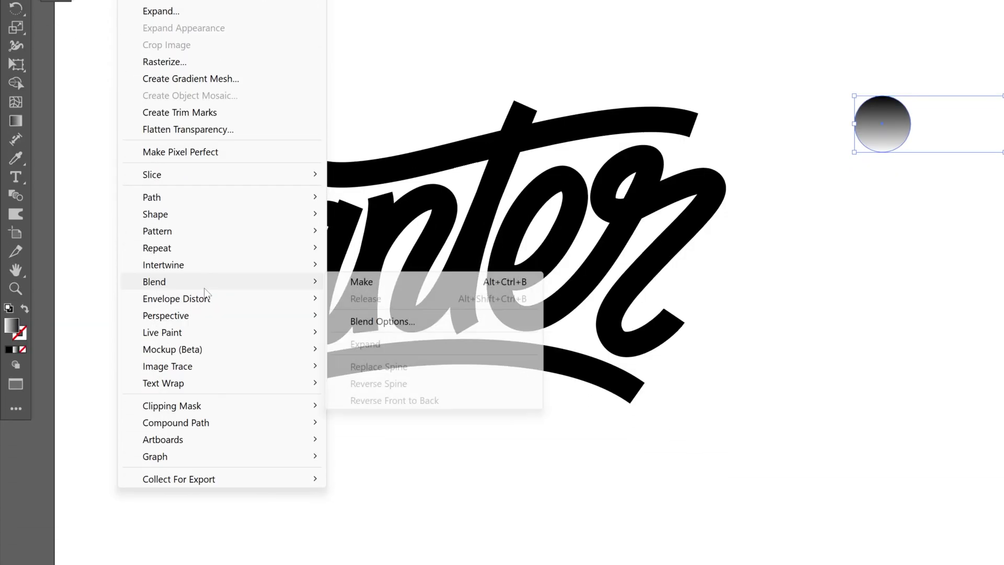
pyautogui.click(371, 282)
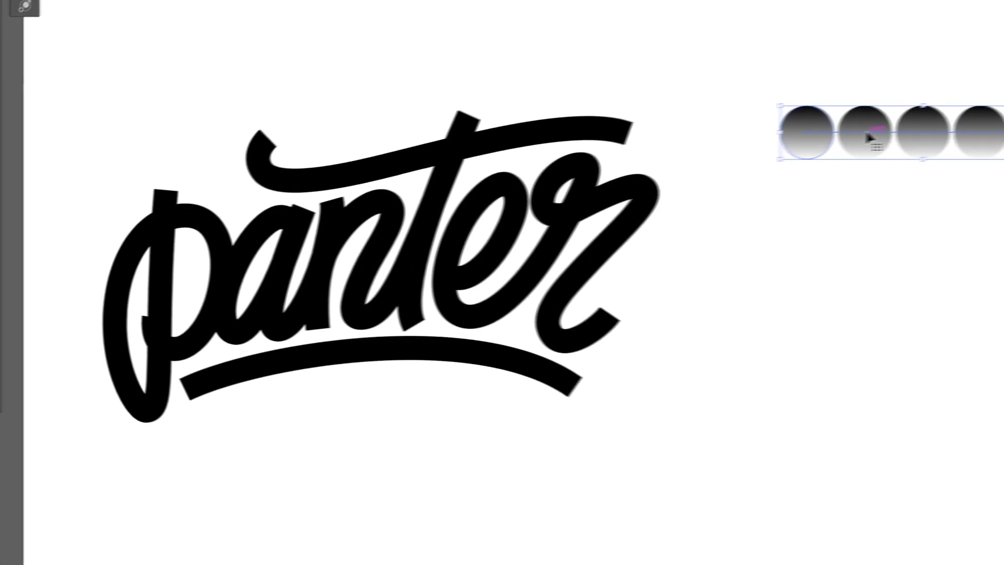
# Step: Scale the circle blend down to less than half its size and place it to the upper right of the lettering
pyautogui.moveTo(770, 141); pyautogui.dragTo(693, 160)
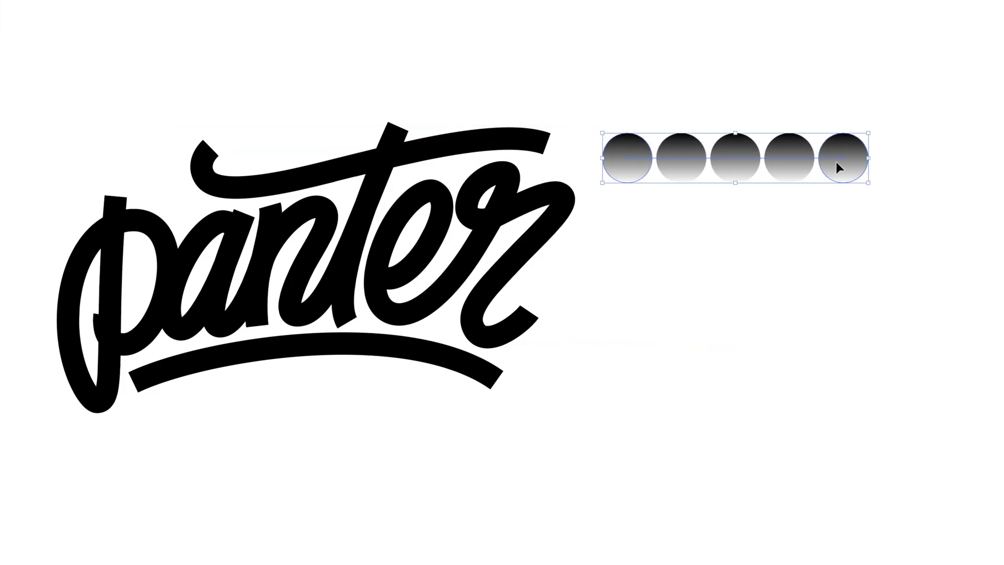
pyautogui.moveTo(870, 161); pyautogui.dragTo(728, 152)
pyautogui.moveTo(713, 156); pyautogui.dragTo(620, 137)
pyautogui.moveTo(753, 140)
pyautogui.mouseDown()
pyautogui.moveTo(917, 143)
pyautogui.moveTo(897, 140)
pyautogui.mouseUp()
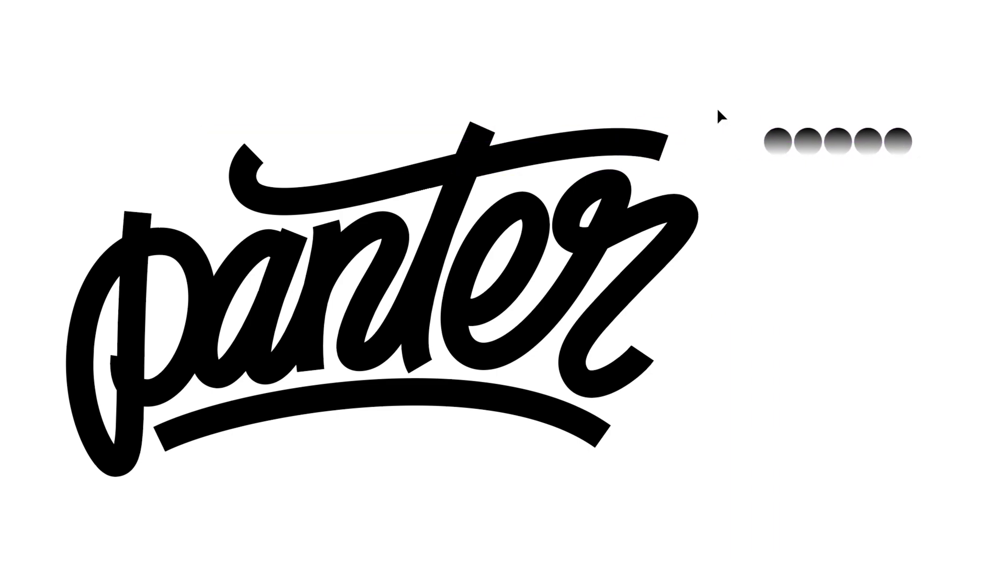
# Step: Try moving the lettering's separate paths one by one: the top curve, "ant", "p", "er" and the underline, undoing each move
pyautogui.moveTo(715, 109)
pyautogui.mouseDown()
pyautogui.moveTo(643, 148)
pyautogui.moveTo(665, 77)
pyautogui.mouseUp()
pyautogui.hotkey('ctrl', 'z')
pyautogui.moveTo(363, 236); pyautogui.dragTo(378, 115)
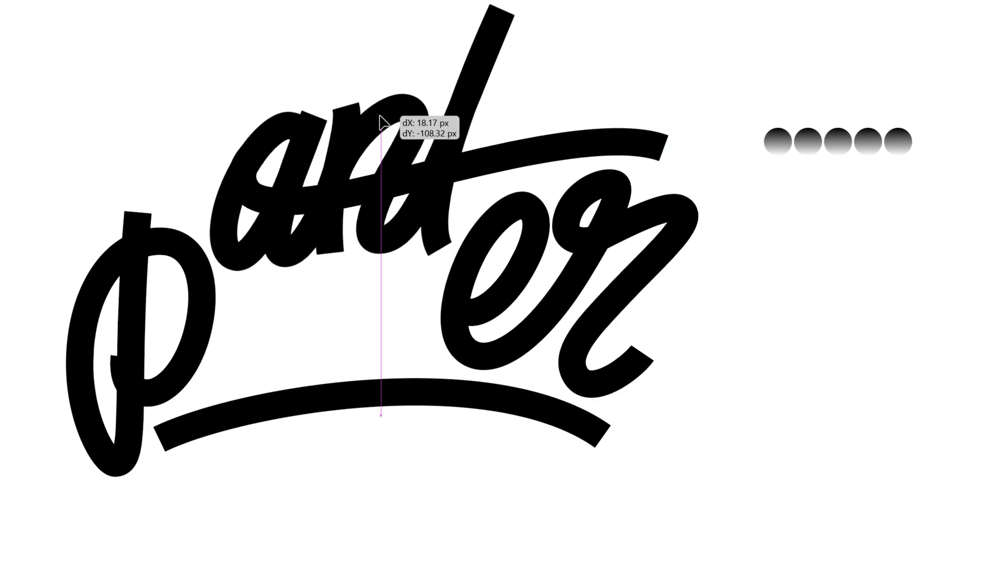
pyautogui.hotkey('ctrl', 'z')
pyautogui.moveTo(190, 265); pyautogui.dragTo(190, 199)
pyautogui.hotkey('ctrl', 'z')
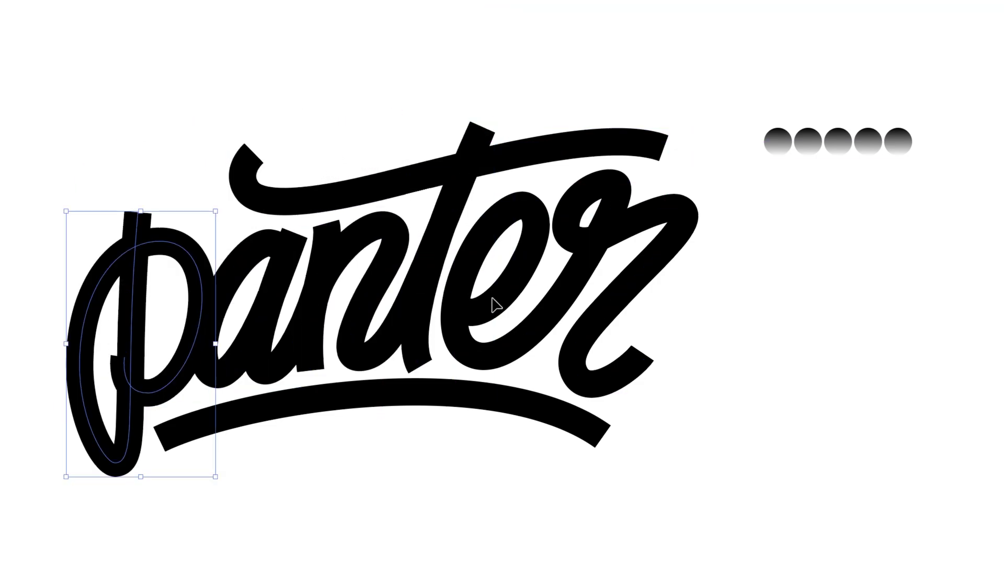
pyautogui.moveTo(493, 298); pyautogui.dragTo(589, 277)
pyautogui.hotkey('ctrl', 'z')
pyautogui.moveTo(447, 390)
pyautogui.mouseDown()
pyautogui.moveTo(800, 472)
pyautogui.moveTo(592, 432)
pyautogui.mouseUp()
pyautogui.hotkey('ctrl', 'z')
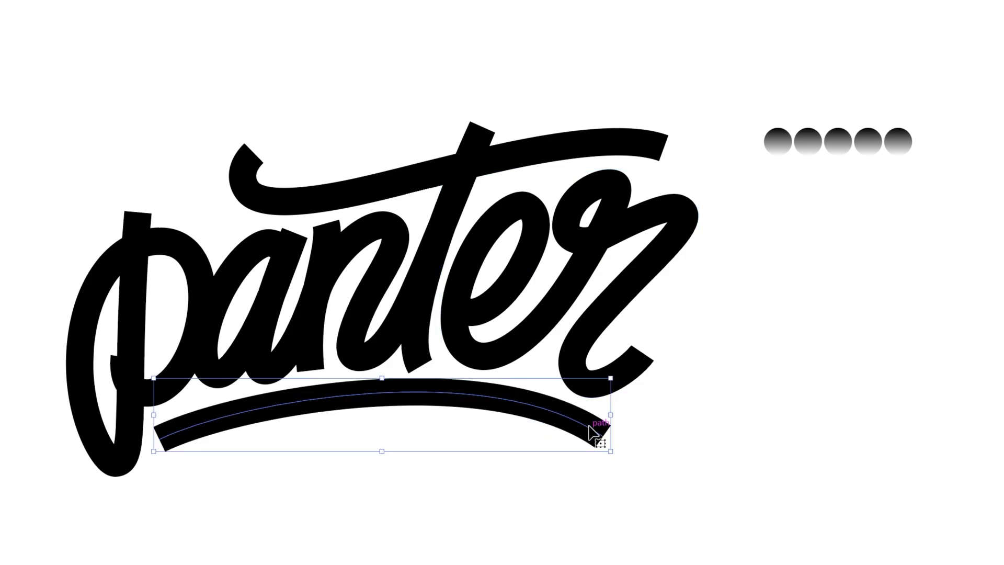
# Step: Duplicate the circle blend downward four times at equal spacing to make a stack of five rows
pyautogui.moveTo(952, 226); pyautogui.dragTo(800, 84)
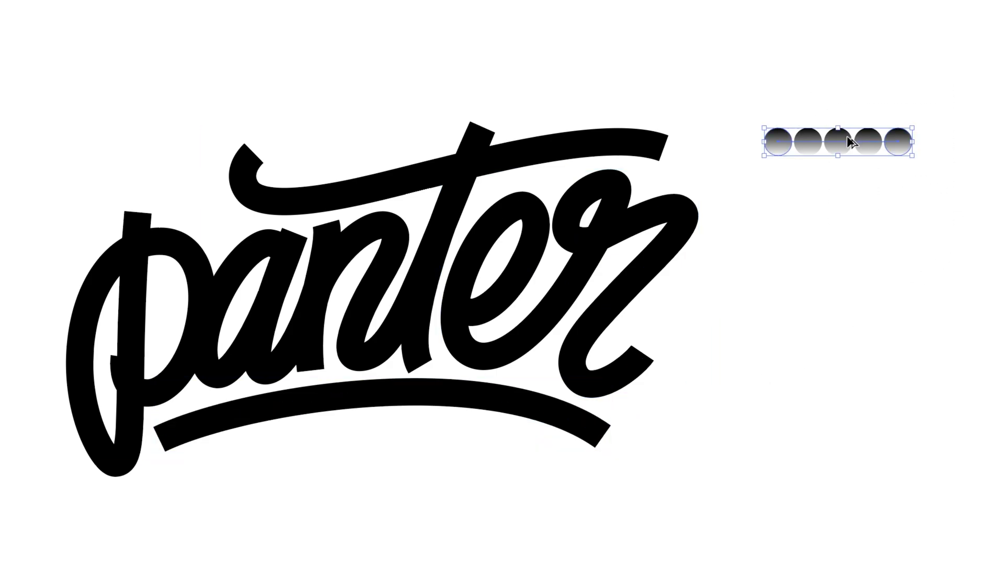
pyautogui.moveTo(850, 142); pyautogui.dragTo(850, 180)
pyautogui.hotkey('ctrl', 'd')
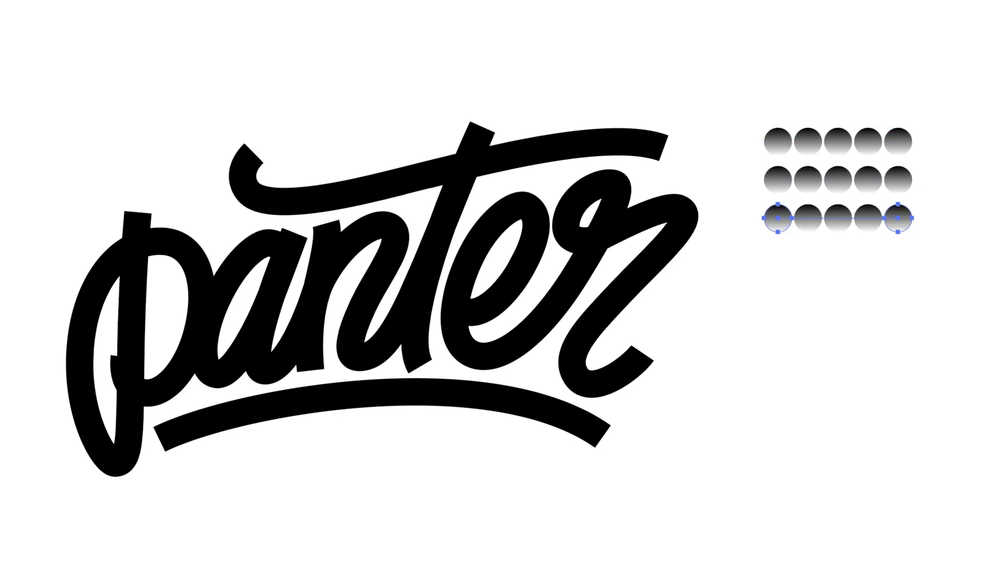
pyautogui.hotkey('ctrl', 'd')
pyautogui.hotkey('ctrl', 'd')
pyautogui.moveTo(973, 324); pyautogui.dragTo(866, 54)
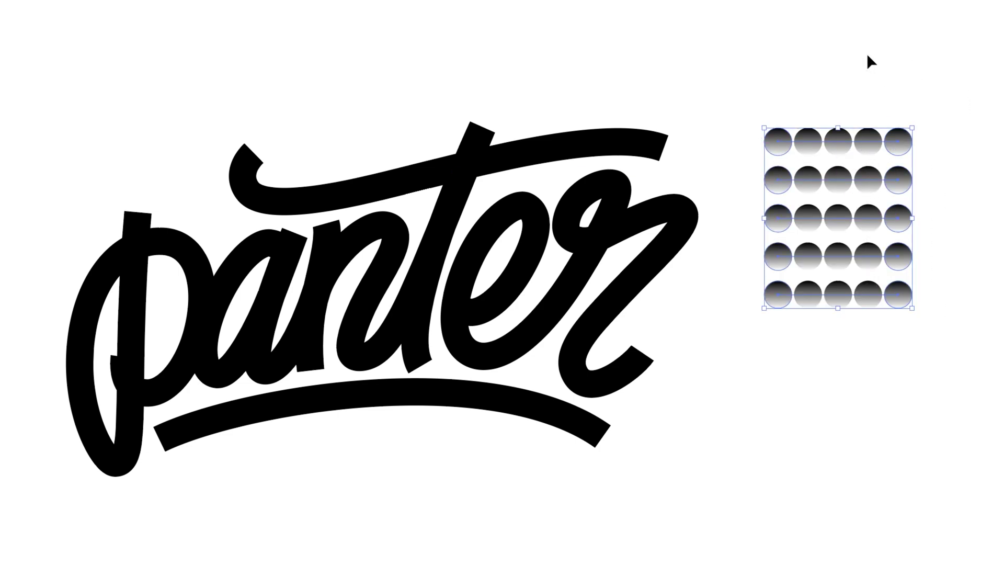
pyautogui.click(868, 56)
# Step: Select the topmost circle blend with the curve above the lettering and replace the blend's spine with that curve
pyautogui.moveTo(917, 99); pyautogui.dragTo(851, 147)
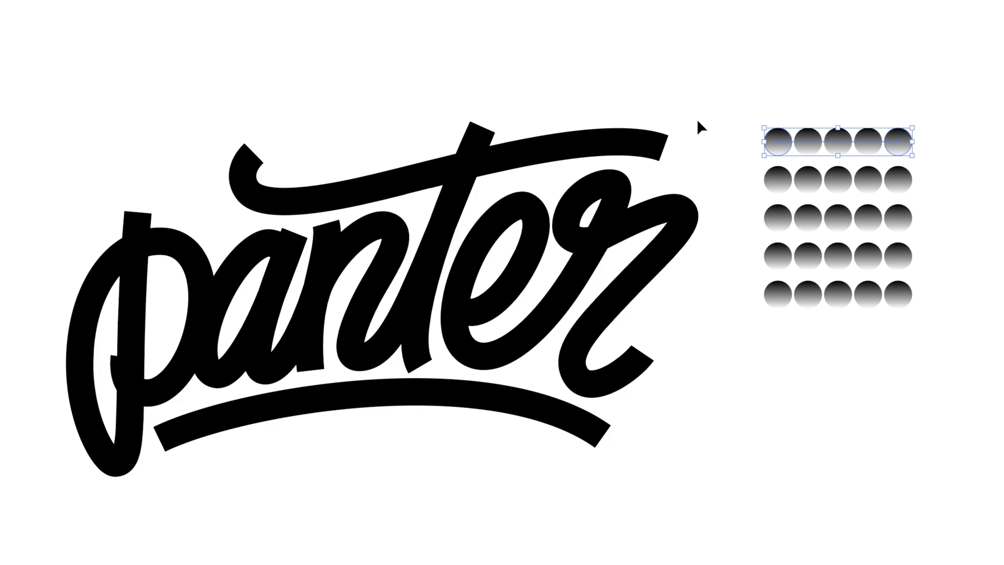
pyautogui.moveTo(699, 103); pyautogui.dragTo(650, 157)
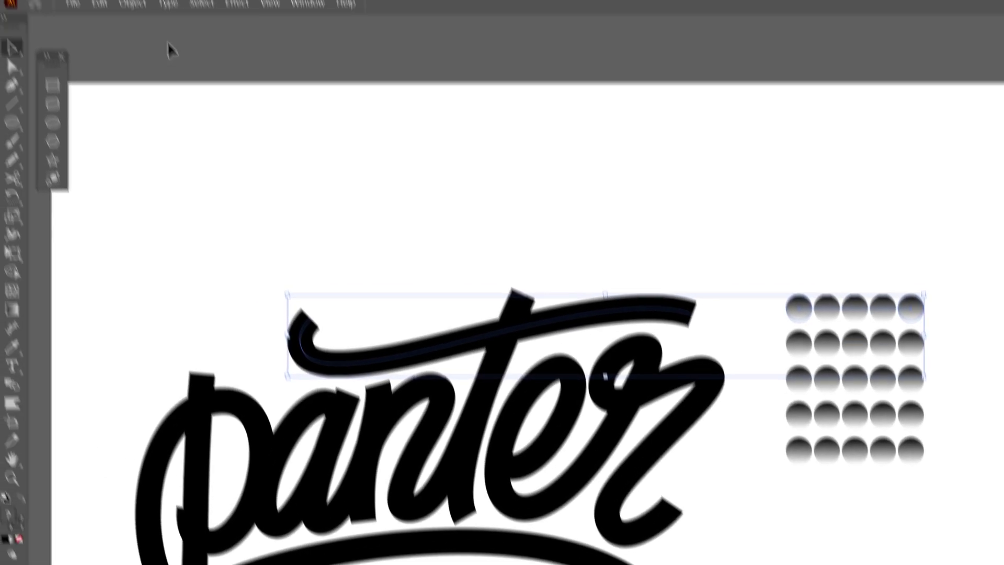
pyautogui.click(132, 4)
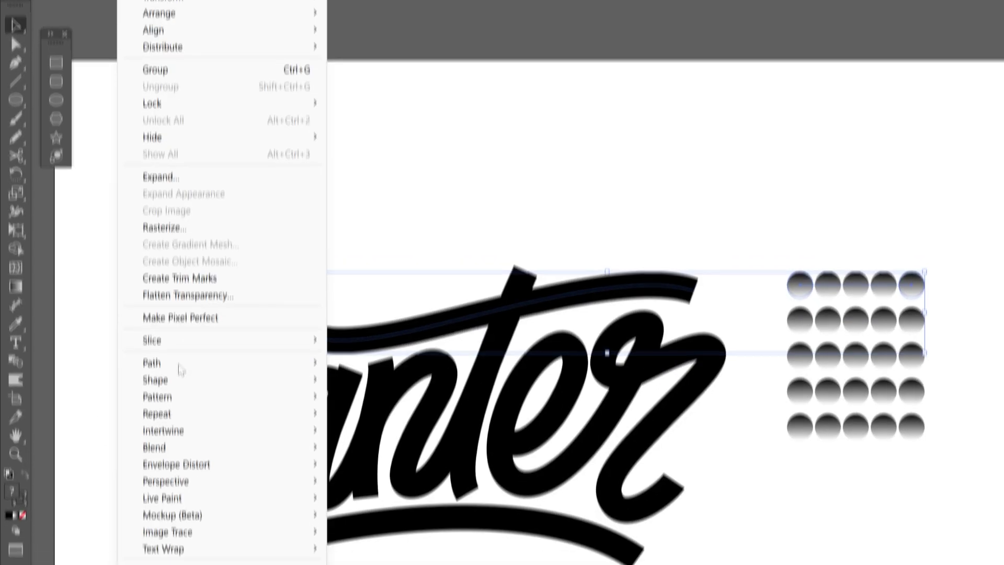
pyautogui.moveTo(172, 471)
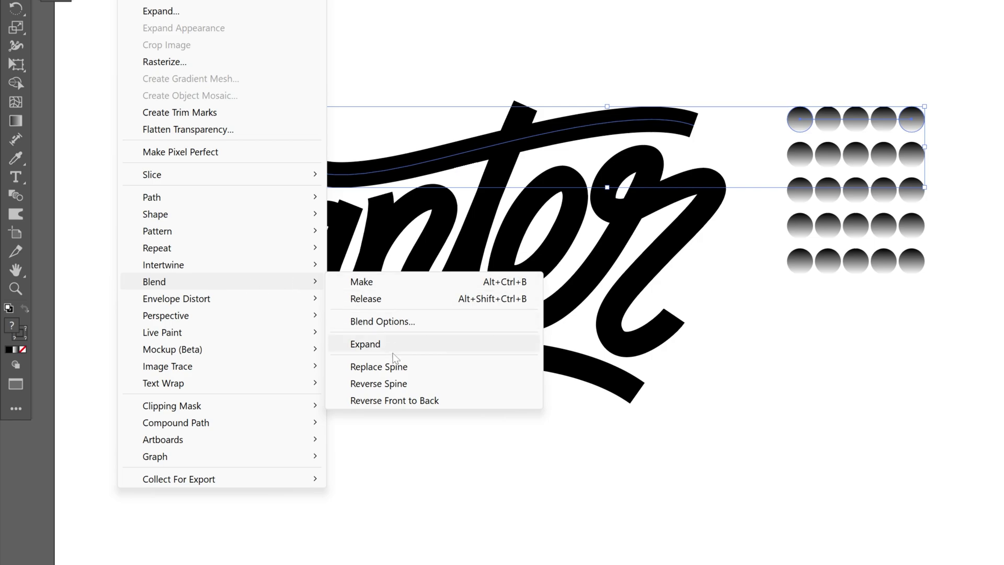
pyautogui.click(420, 369)
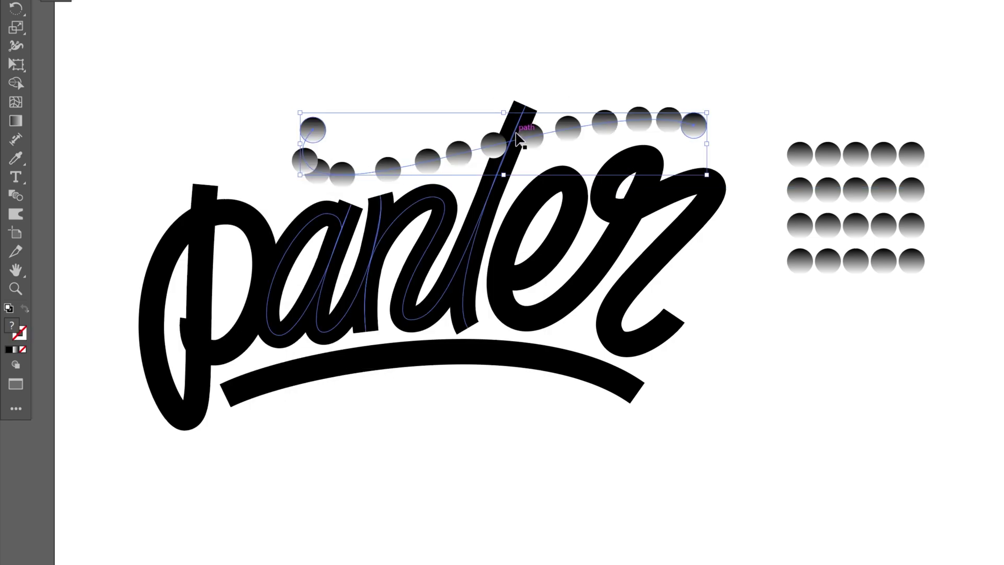
# Step: Pair the remaining circle blends with the "p" and the other lettering paths, replacing each blend's spine with its path
pyautogui.click(223, 248)
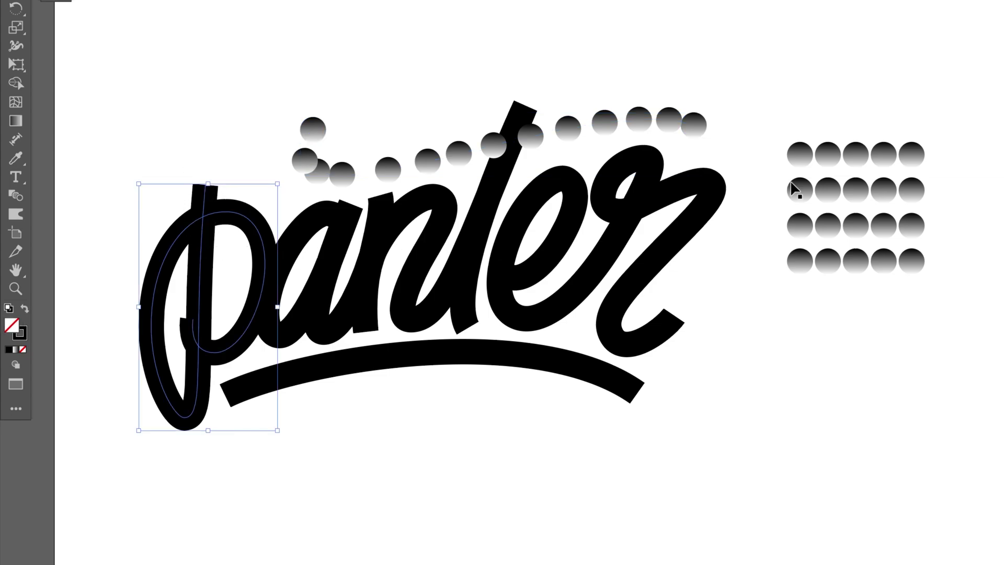
pyautogui.moveTo(847, 155); pyautogui.dragTo(847, 156)
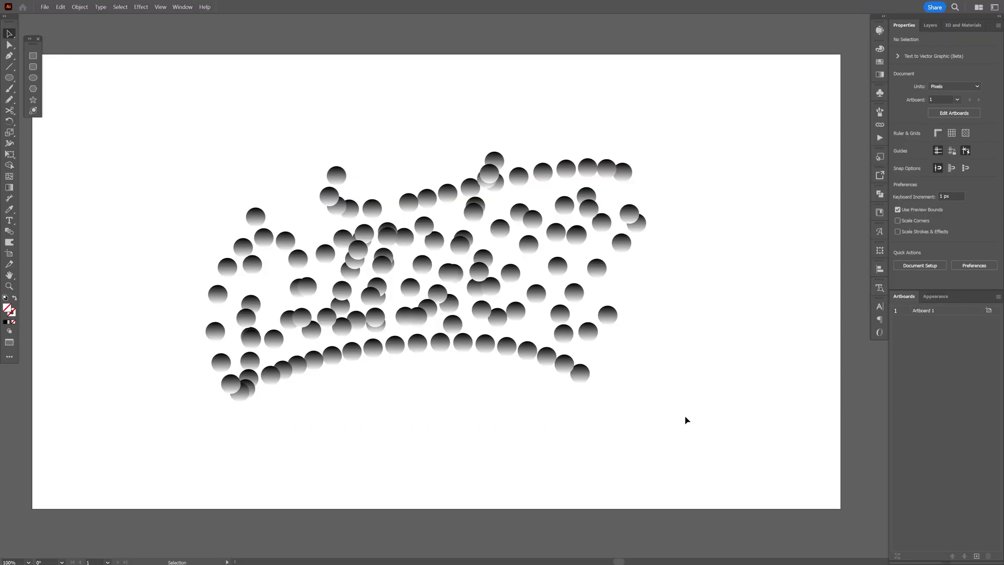
# Step: Select all the circle blends along the lettering and set their blend spacing to 800 specified steps
pyautogui.moveTo(685, 418); pyautogui.dragTo(239, 141)
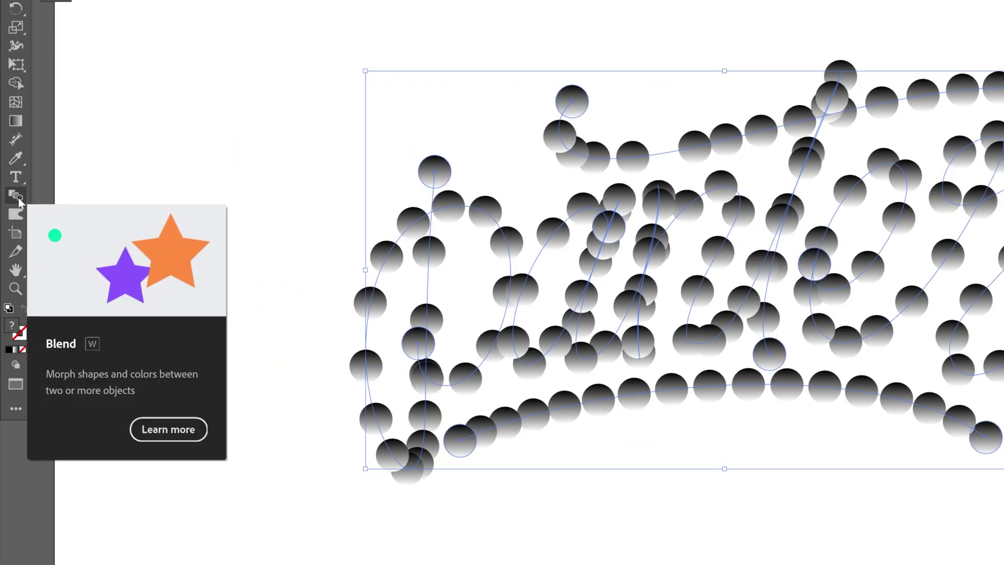
pyautogui.doubleClick(18, 198)
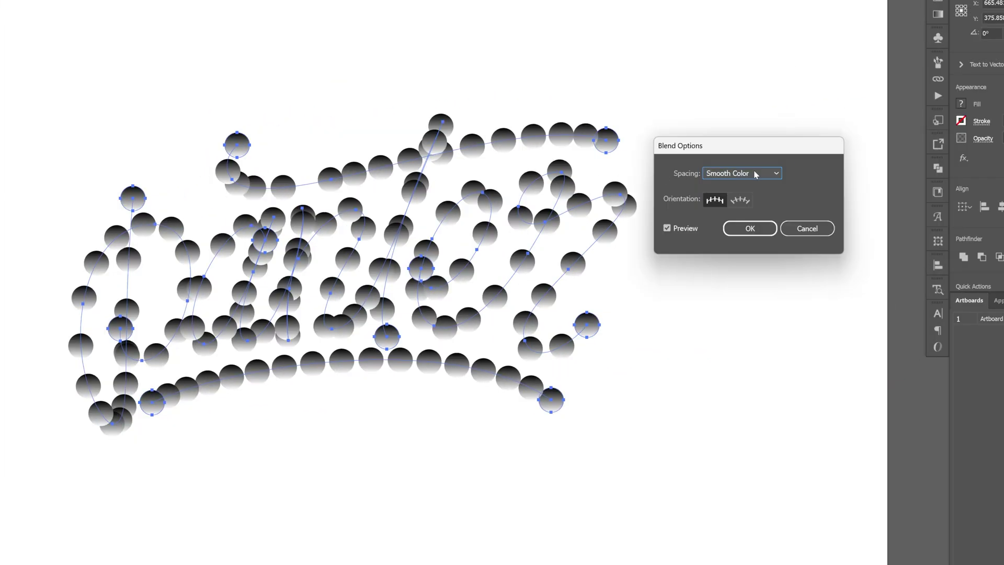
pyautogui.click(754, 172)
pyautogui.click(757, 195)
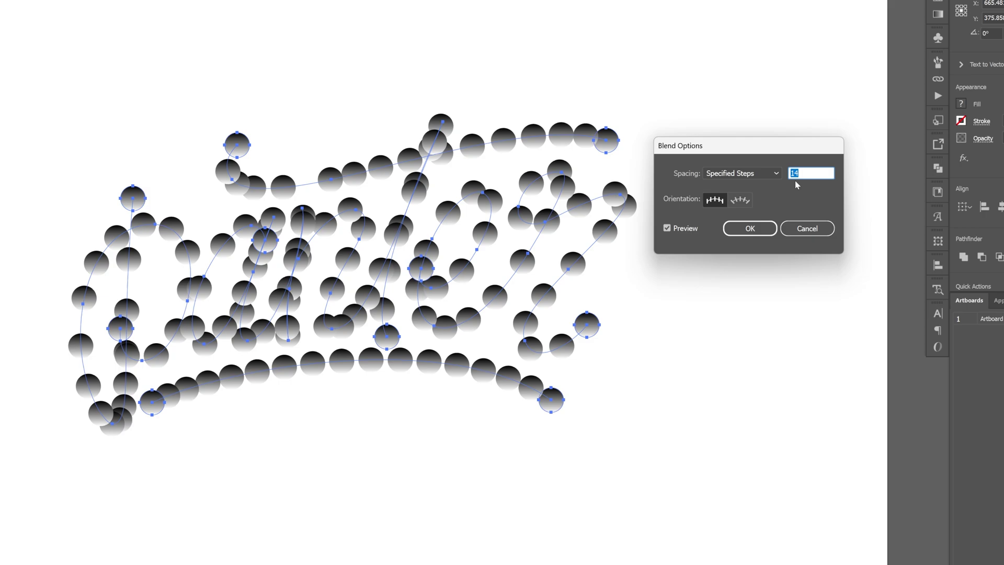
pyautogui.press('BackSpace')
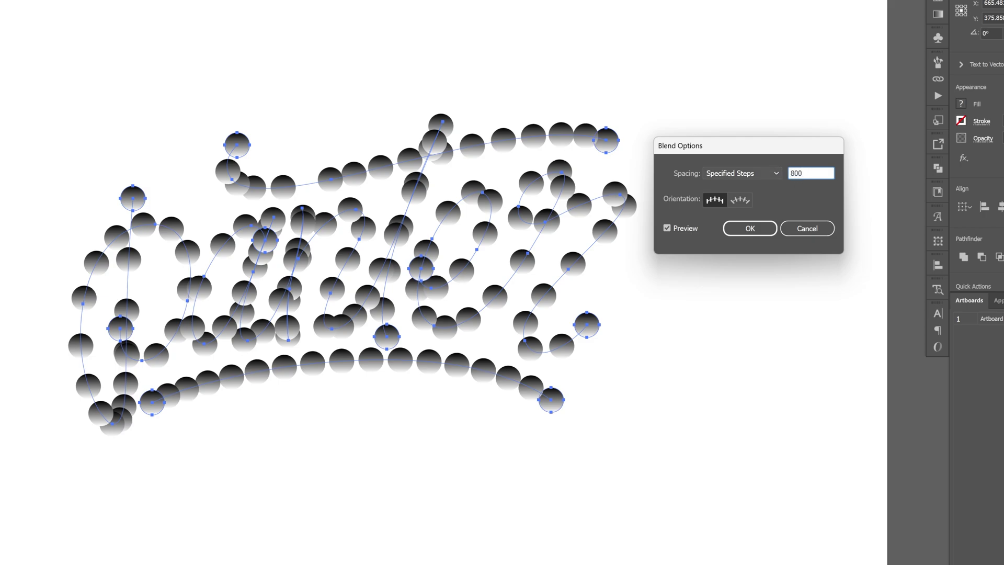
pyautogui.write('800')
pyautogui.click(766, 226)
pyautogui.click(710, 242)
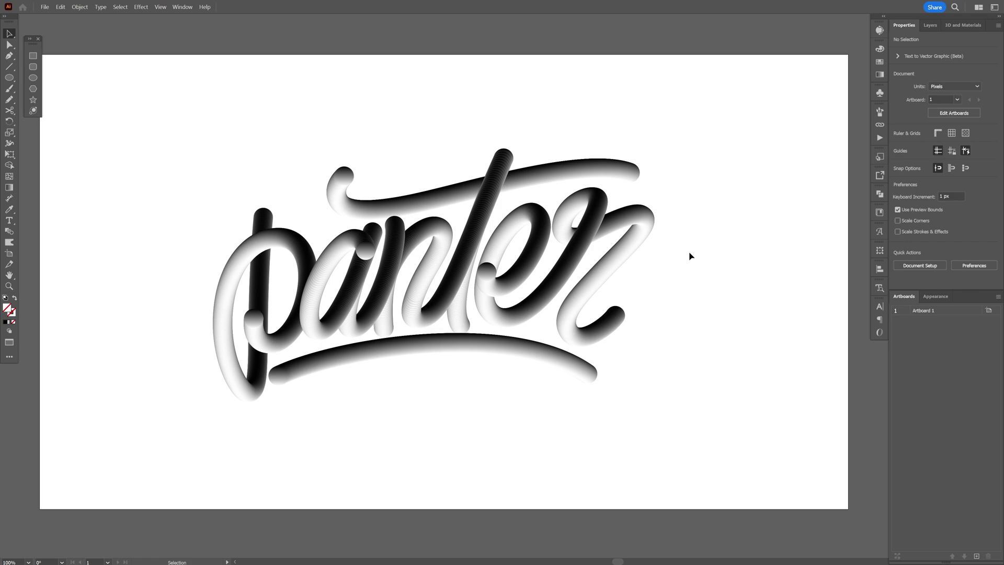
# Step: Draw a green-filled rectangle covering the artboard and send it to the back behind the lettering
pyautogui.click(879, 61)
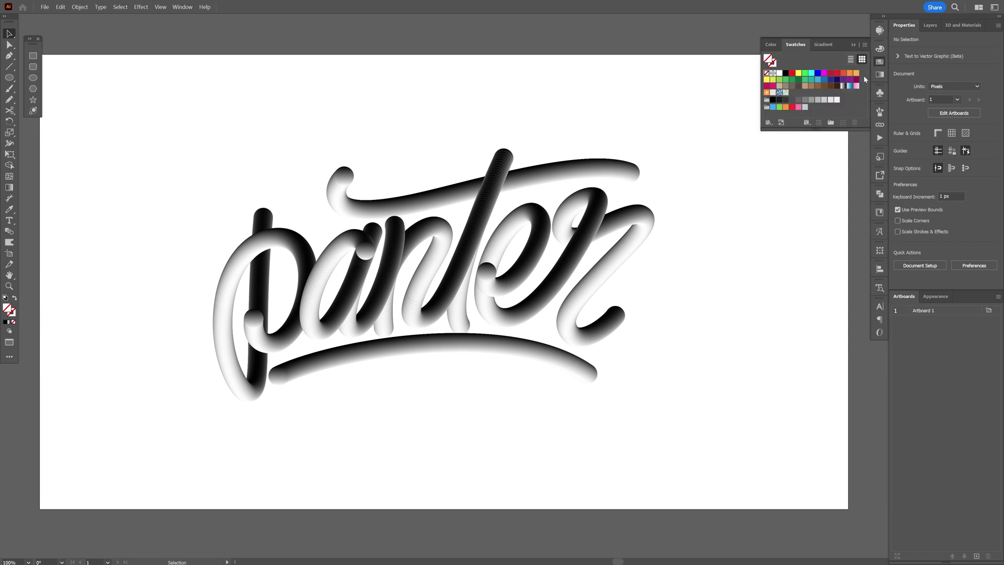
pyautogui.click(792, 81)
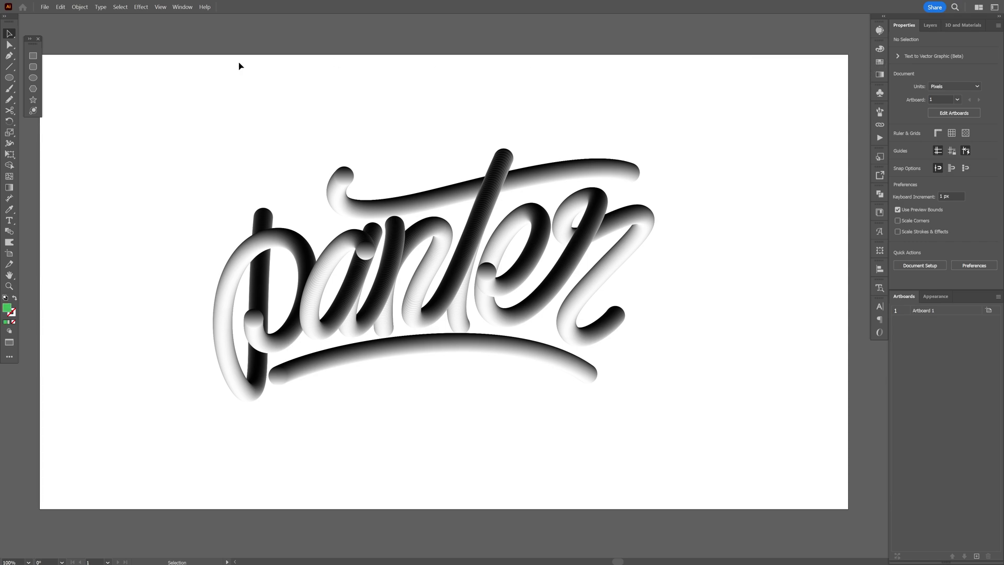
pyautogui.press('m')
pyautogui.moveTo(82, 76); pyautogui.dragTo(348, 211)
pyautogui.moveTo(445, 261); pyautogui.dragTo(775, 462)
pyautogui.rightClick(527, 230)
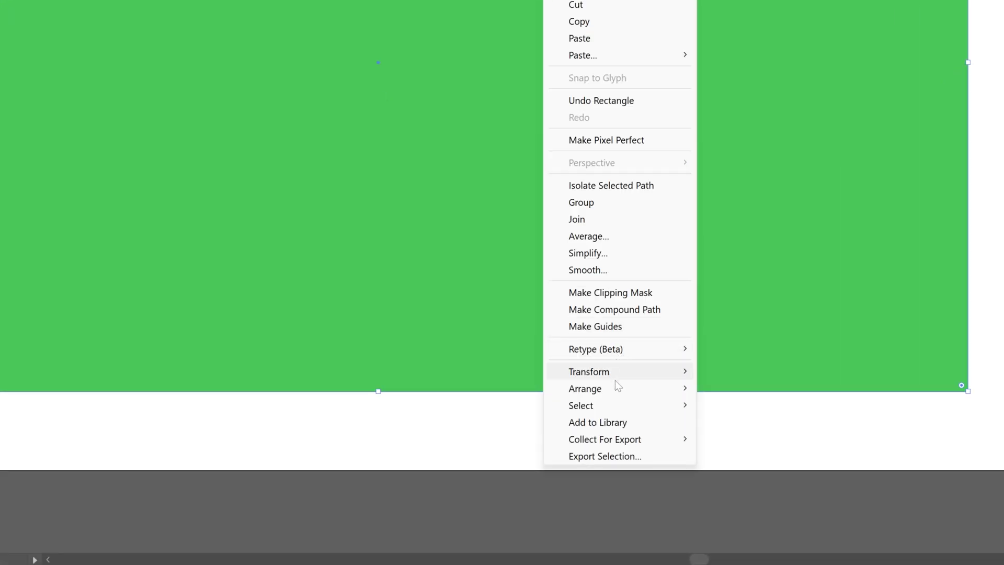
pyautogui.moveTo(577, 456)
pyautogui.click(659, 485)
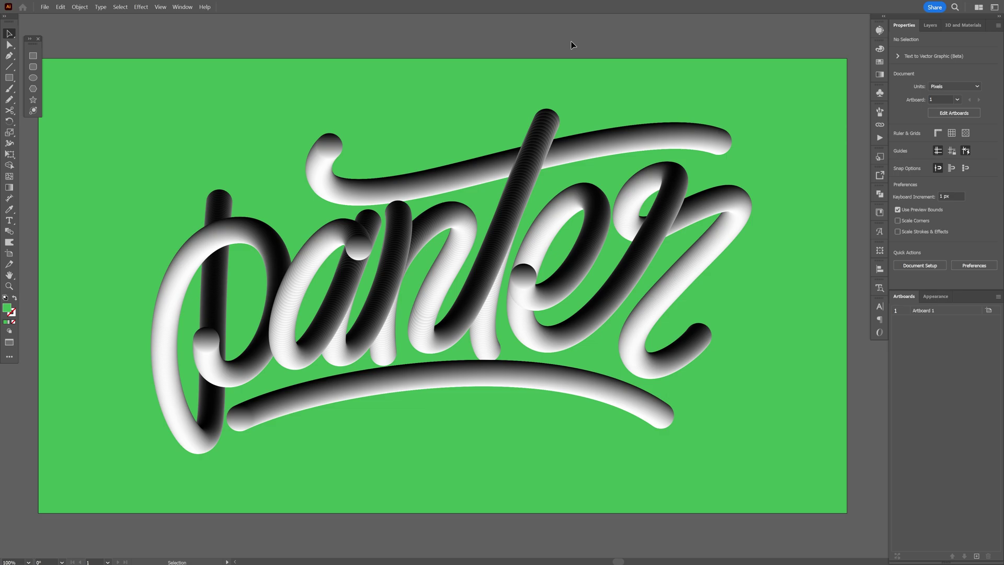
# Step: Capture a screenshot of the lettering on its green background
pyautogui.press('super+shift+s')
pyautogui.moveTo(88, 64); pyautogui.dragTo(826, 491)
pyautogui.moveTo(826, 491); pyautogui.dragTo(826, 492)
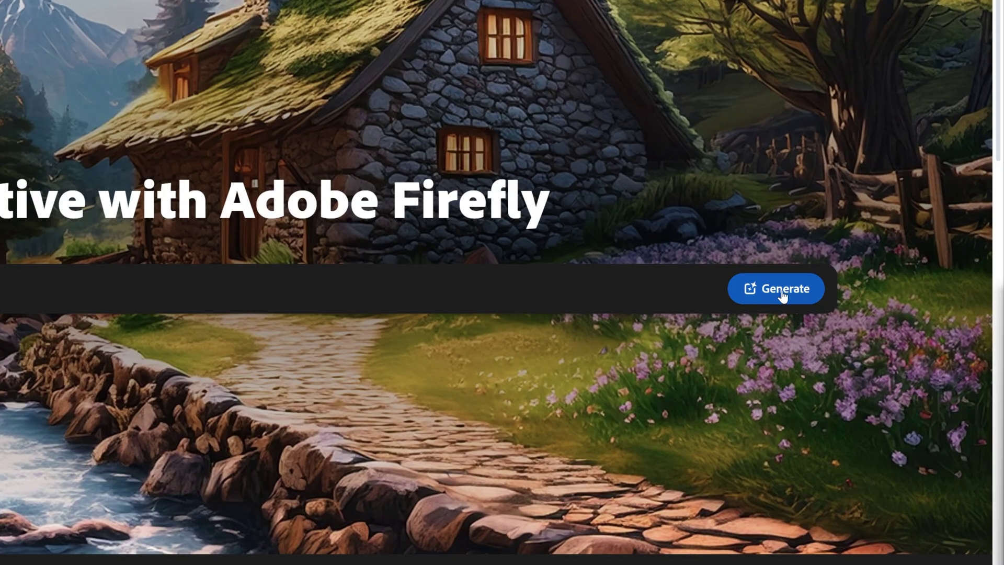
# Step: Switch to Adobe Firefly in the browser, open its text-to-image generator and clear the sample prompt
pyautogui.click(781, 293)
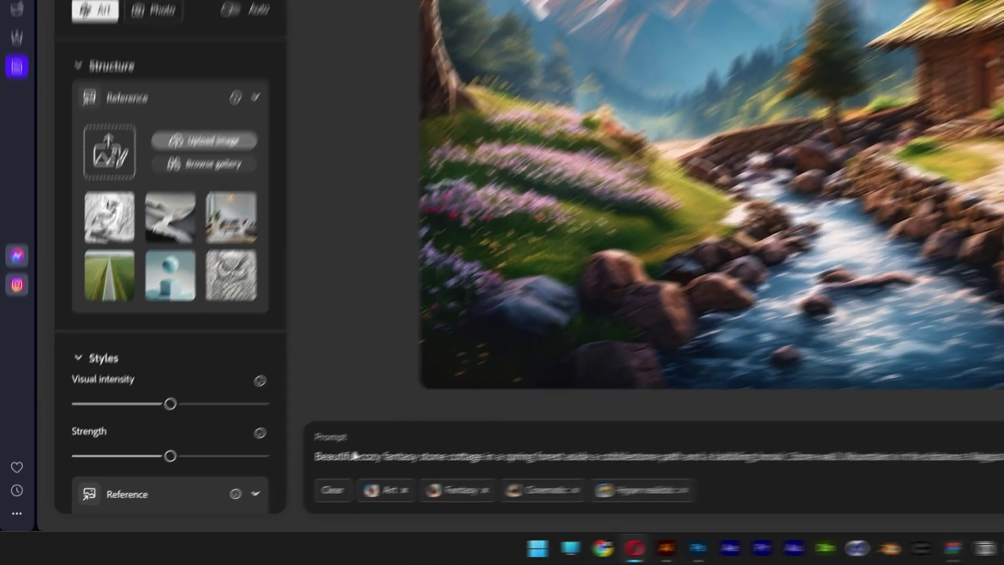
pyautogui.hotkey('ctrl', 'a')
pyautogui.press('BackSpace')
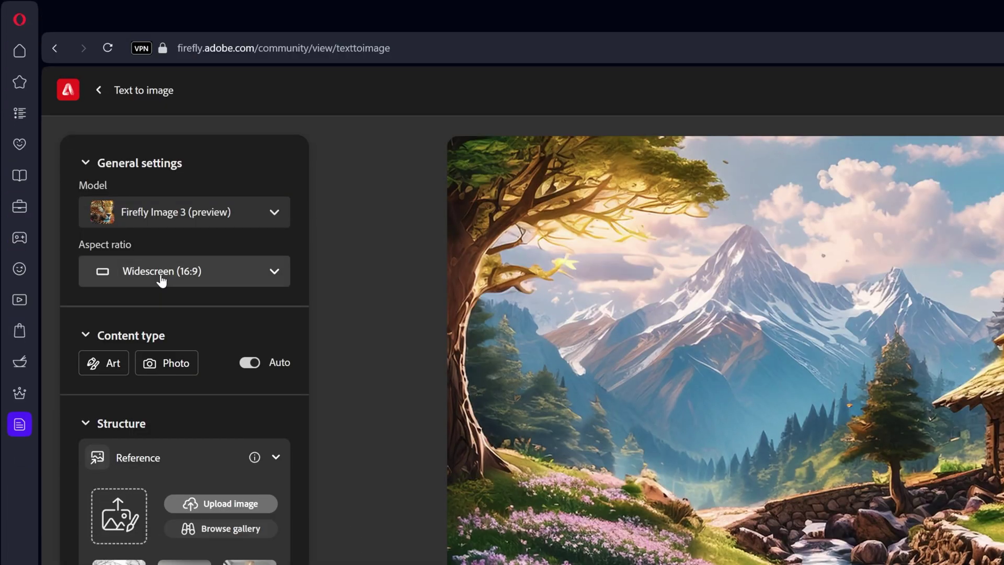
# Step: Set the aspect ratio to Widescreen (16:9) and the content type to Art
pyautogui.click(161, 281)
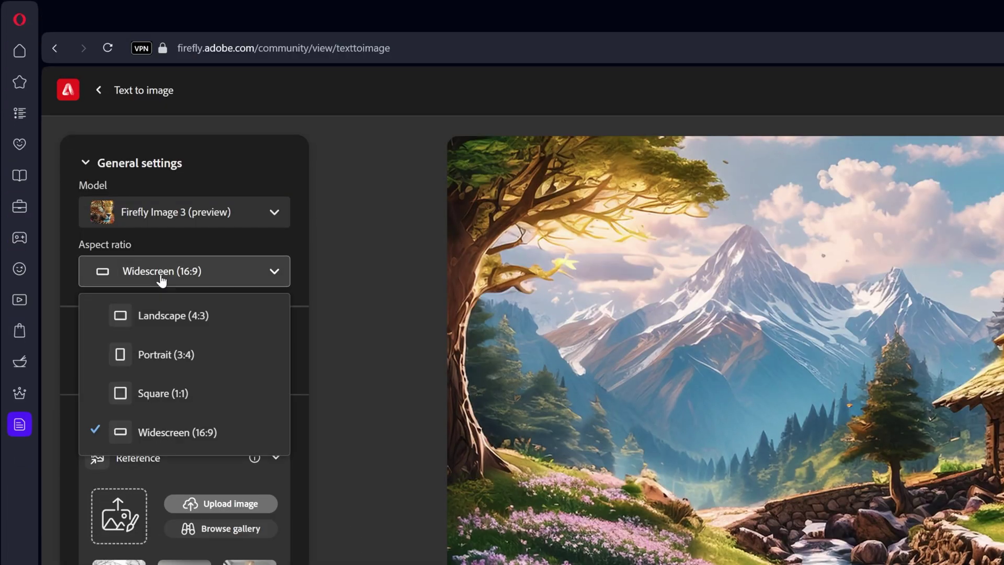
pyautogui.click(204, 434)
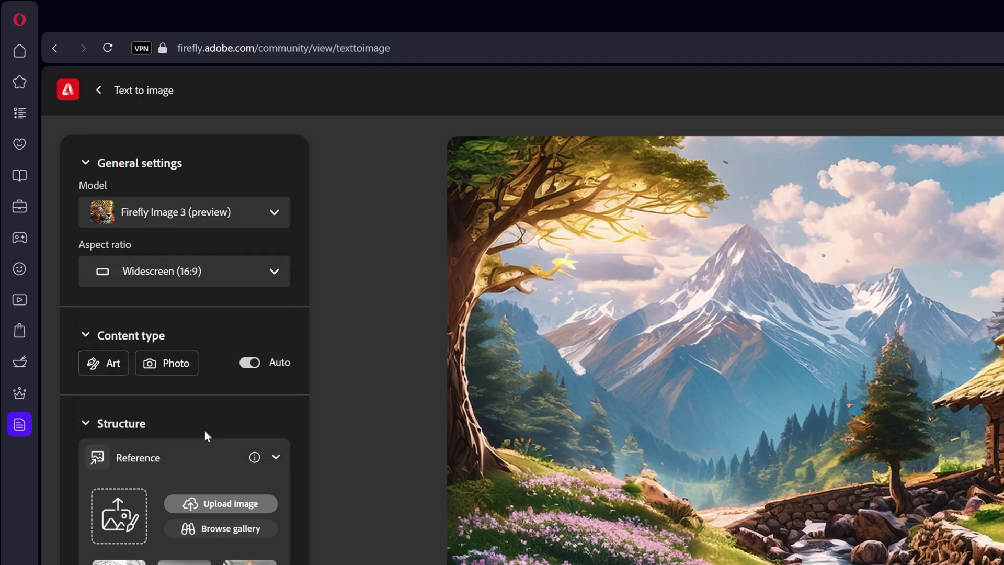
pyautogui.click(120, 372)
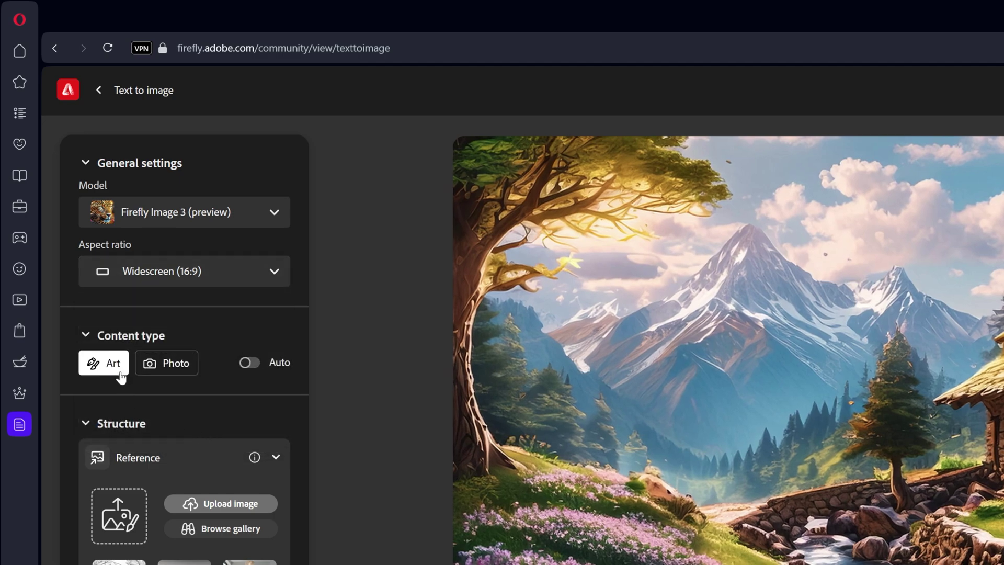
pyautogui.scroll(-1, 140, 440)
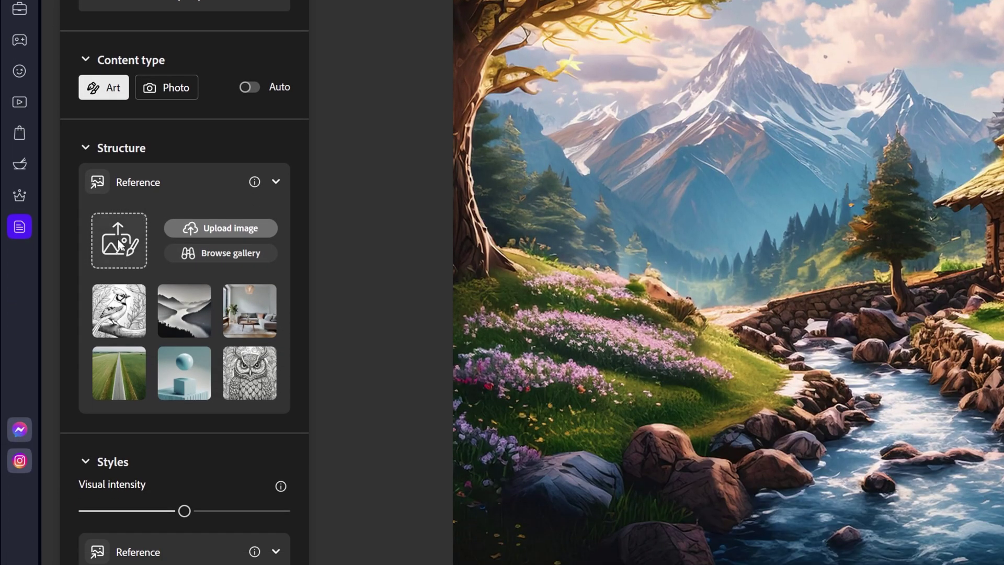
pyautogui.click(118, 241)
pyautogui.click(238, 105)
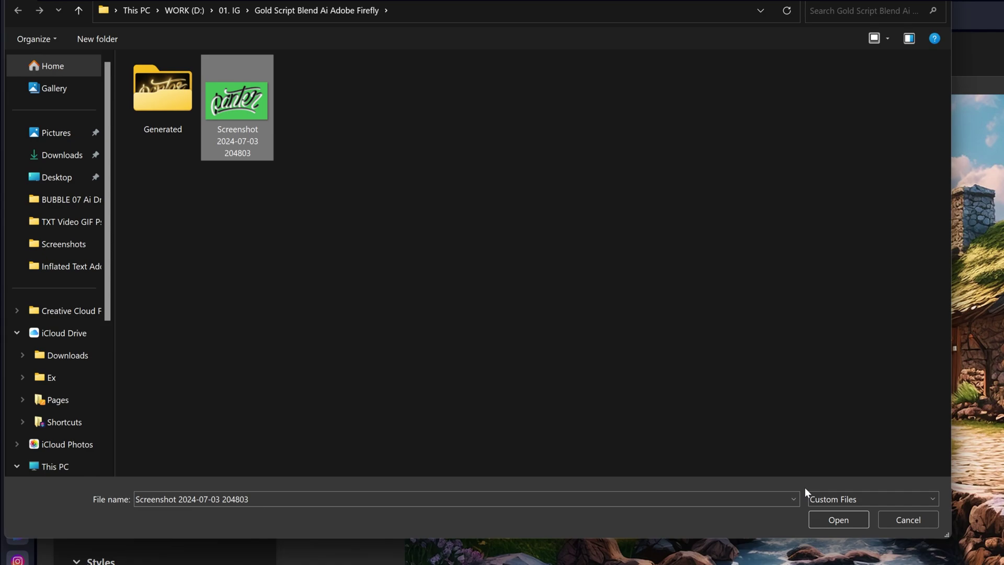
pyautogui.click(833, 515)
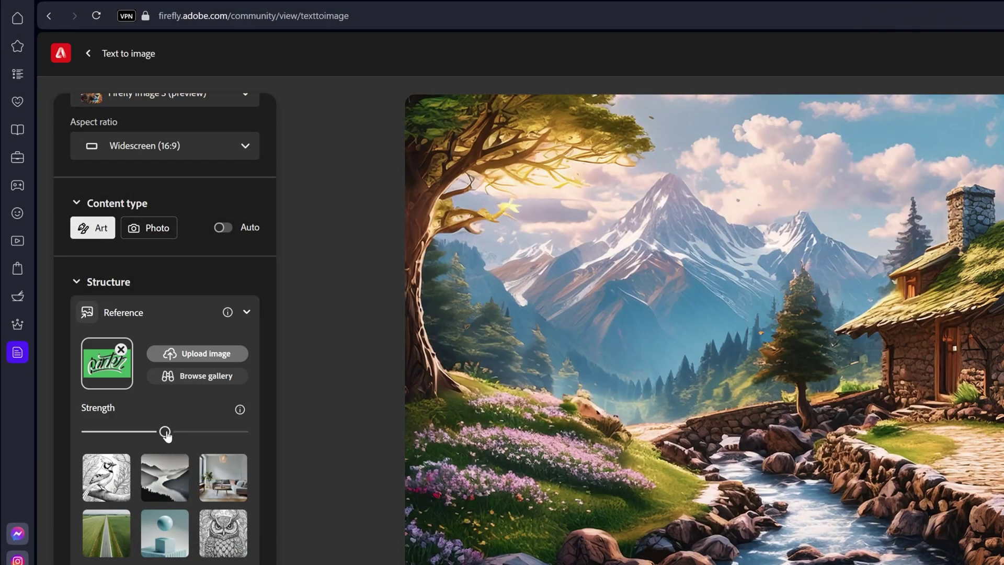
# Step: Set the lighting to Studio light and add the 3d effect from the Themes category
pyautogui.scroll(-7, 255, 423)
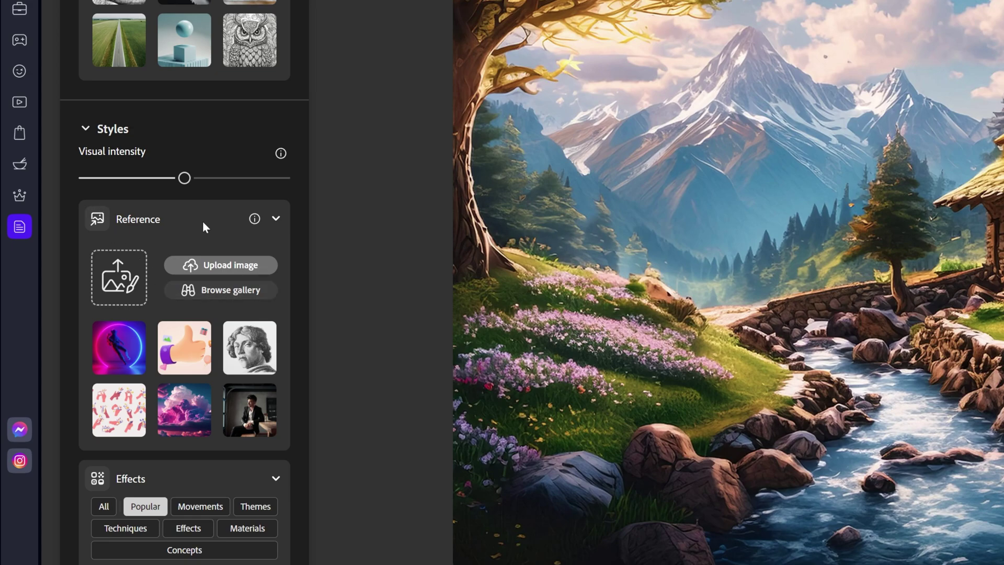
pyautogui.scroll(-5, 216, 272)
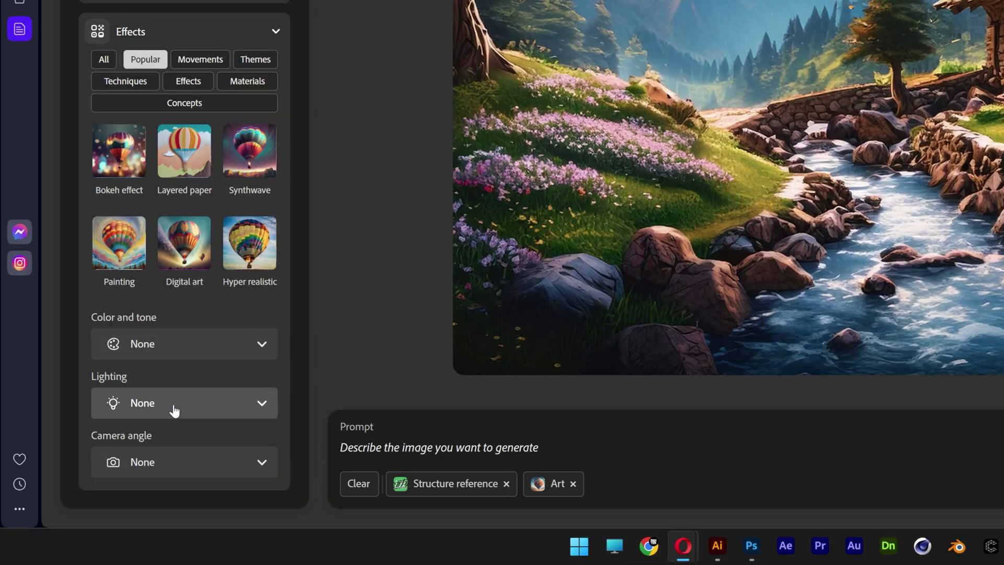
pyautogui.click(173, 406)
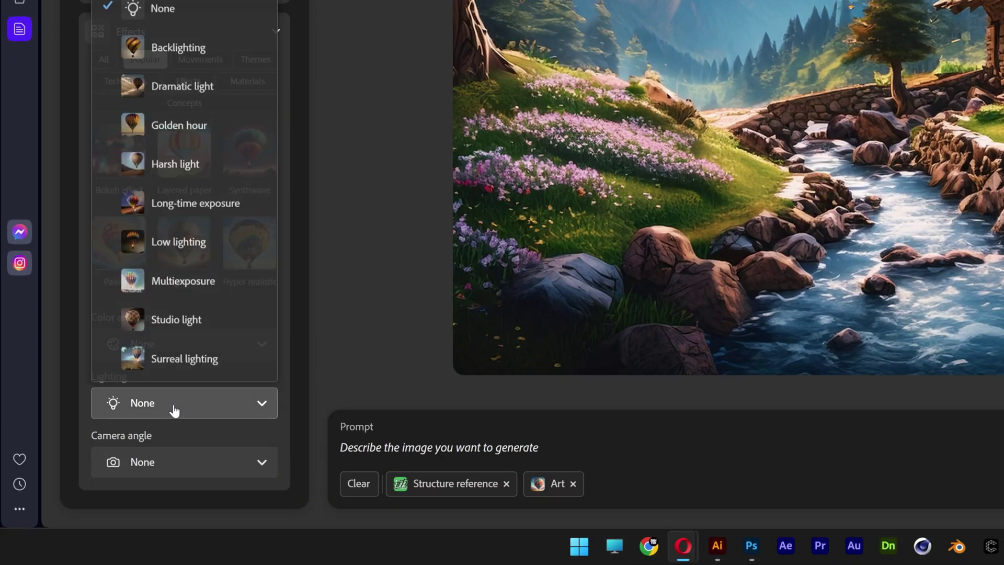
pyautogui.click(201, 320)
pyautogui.click(267, 60)
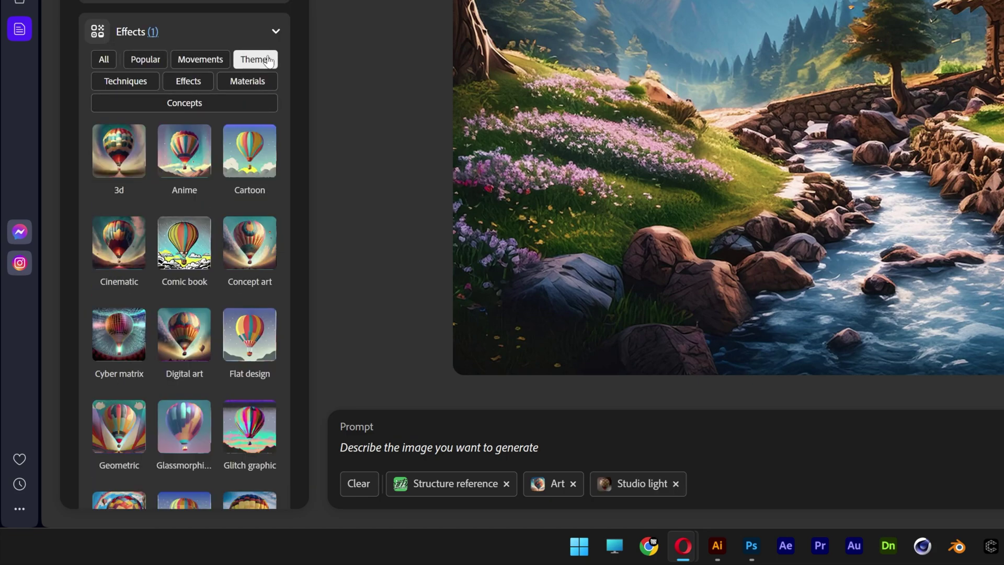
pyautogui.click(113, 166)
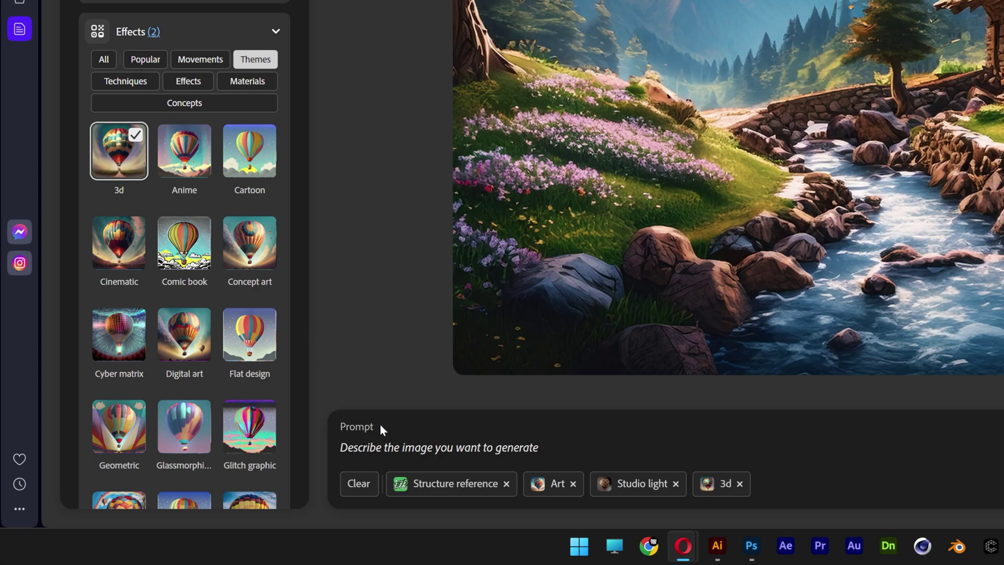
# Step: Enter the prompt "made of gold cylinder, isolated on black background" and generate the images
pyautogui.write('made of gold cylinder, isola')
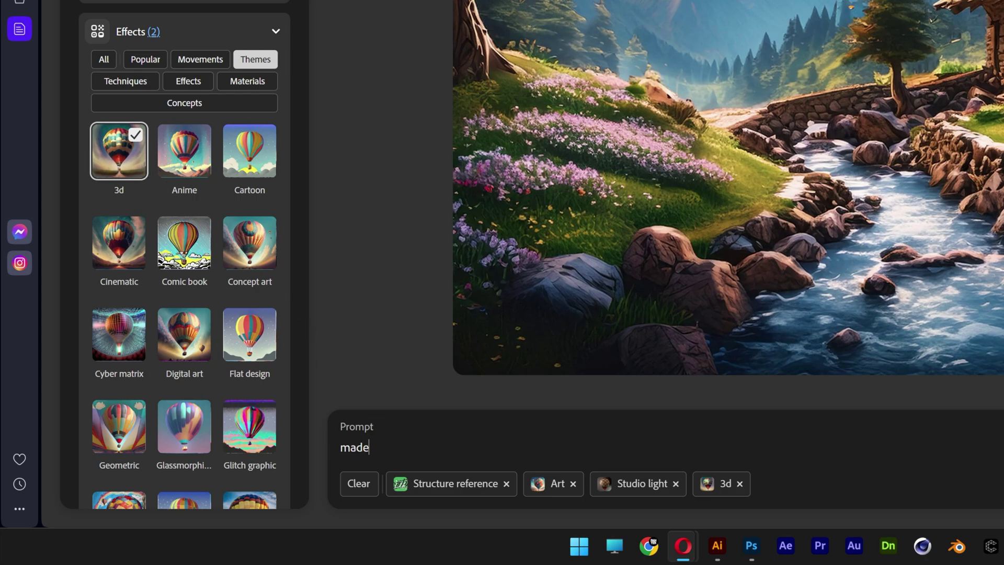
pyautogui.write('ted on black backgrou')
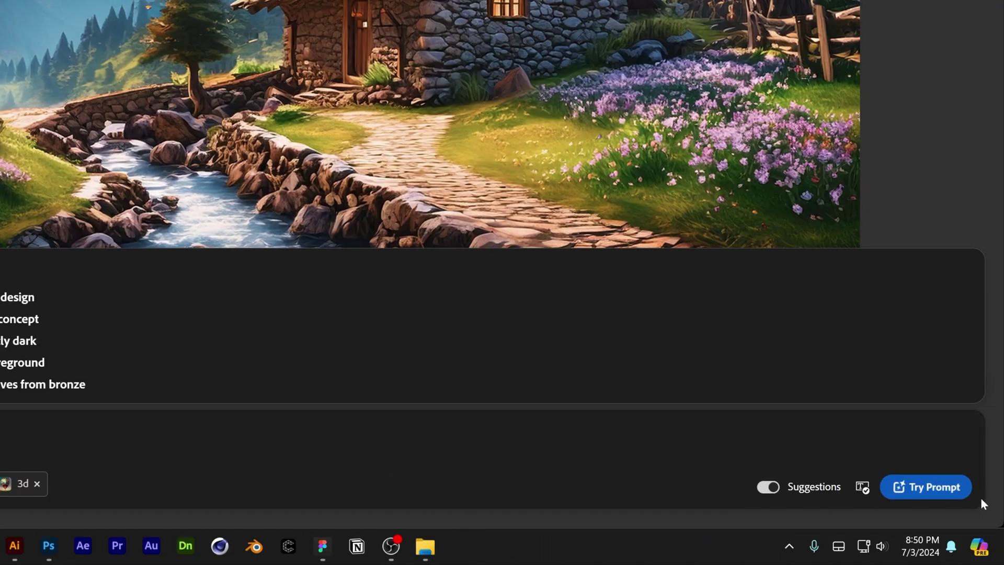
pyautogui.click(957, 494)
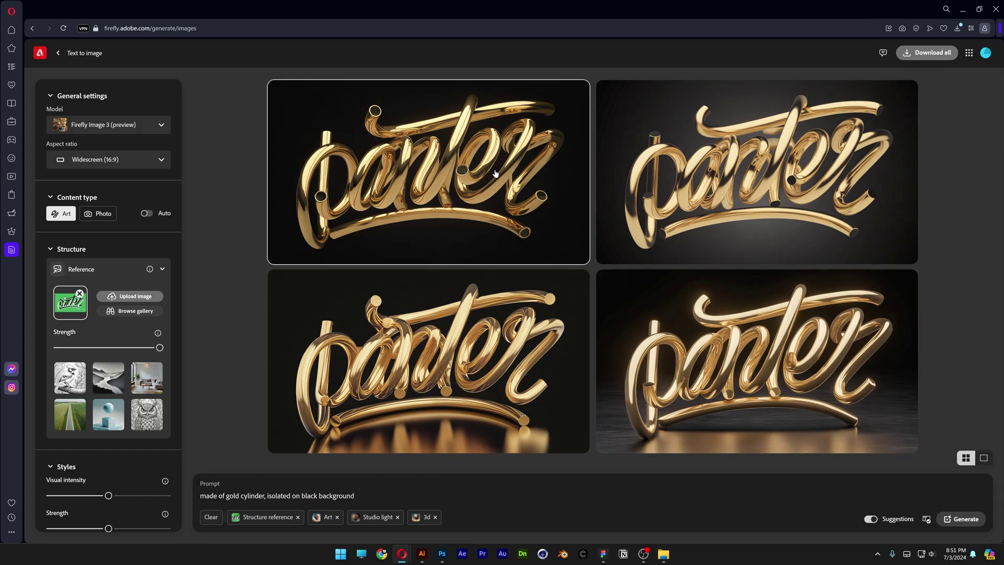
# Step: View the four generated gold lettering images one by one at enlarged size, and return to the results grid
pyautogui.click(428, 172)
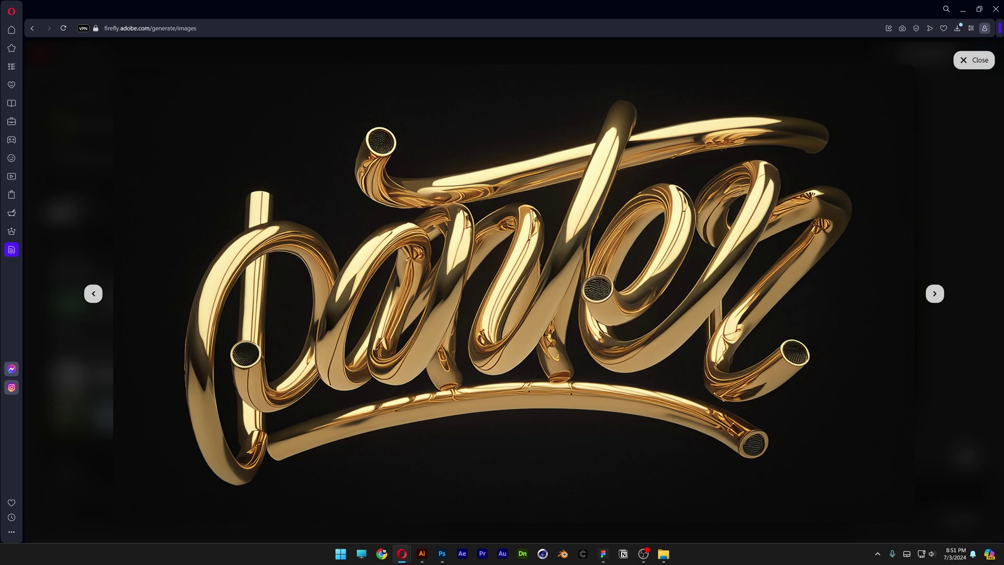
pyautogui.press('Right')
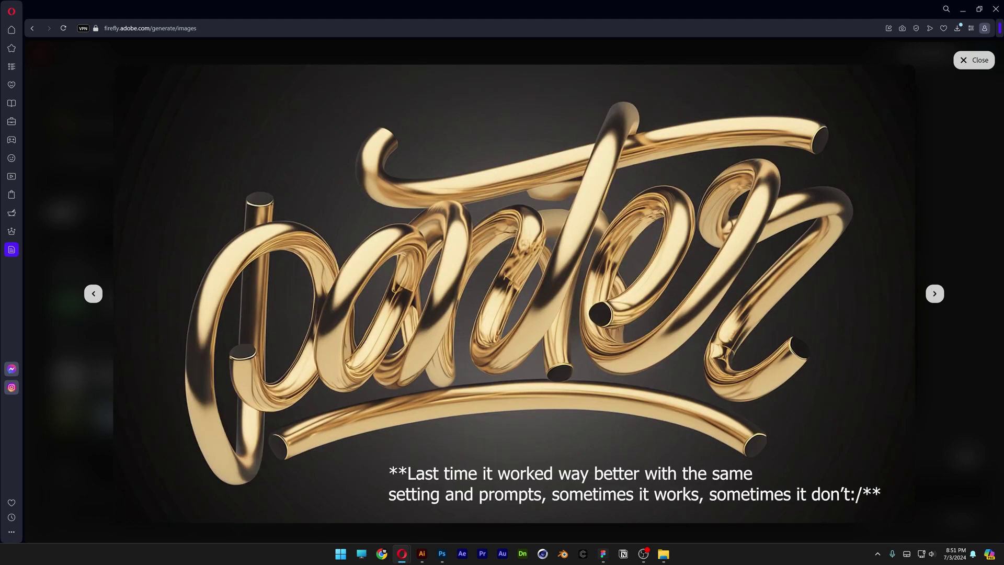
pyautogui.press('Right')
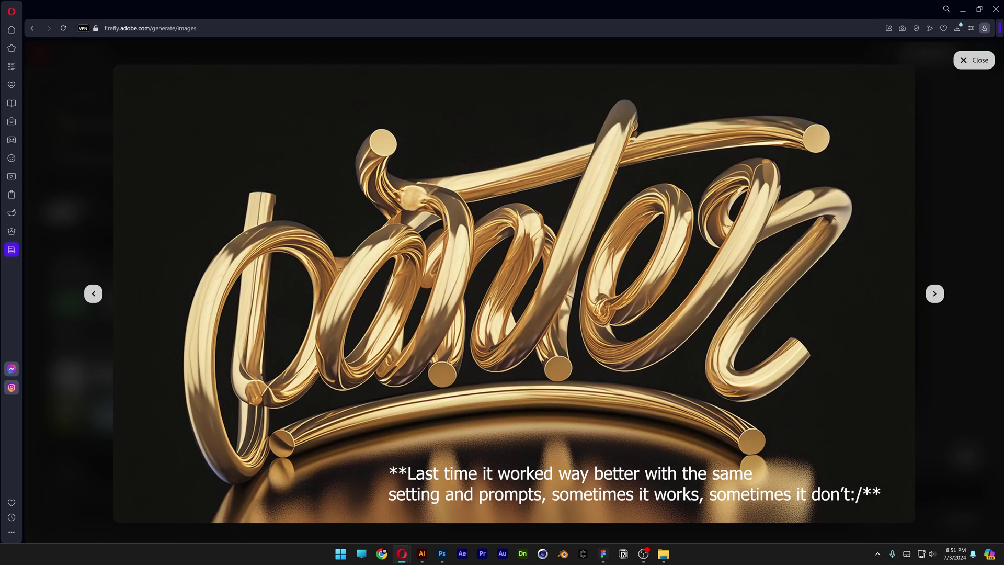
pyautogui.press('Right')
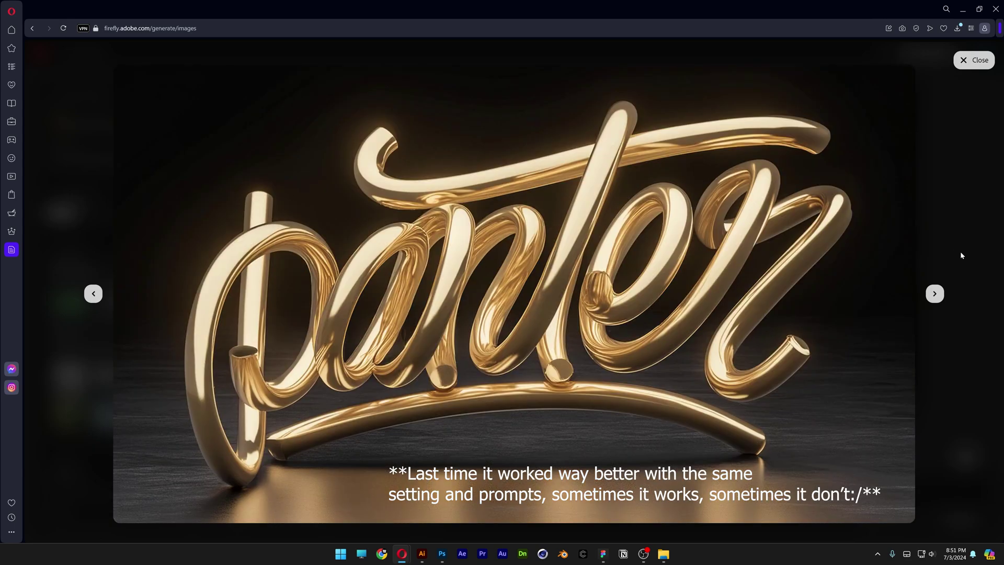
pyautogui.press('Escape')
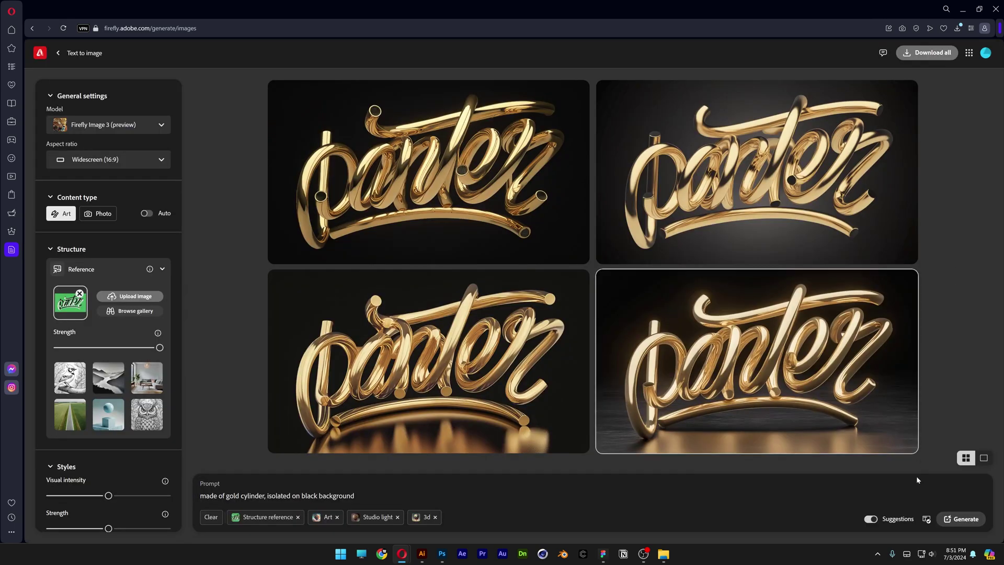
# Step: Generate new variations with the same prompt and settings, and enlarge the results to examine them
pyautogui.click(965, 518)
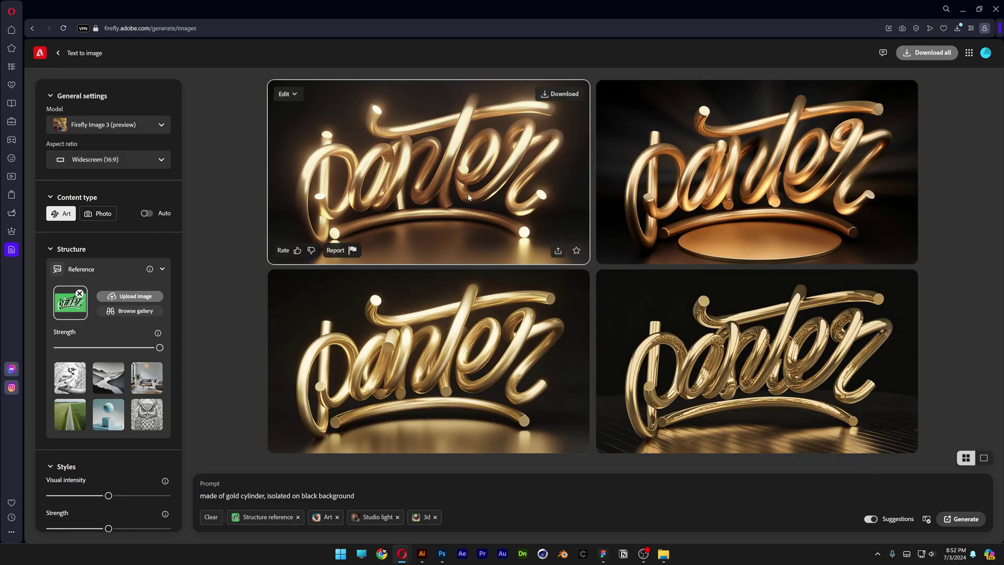
pyautogui.click(469, 197)
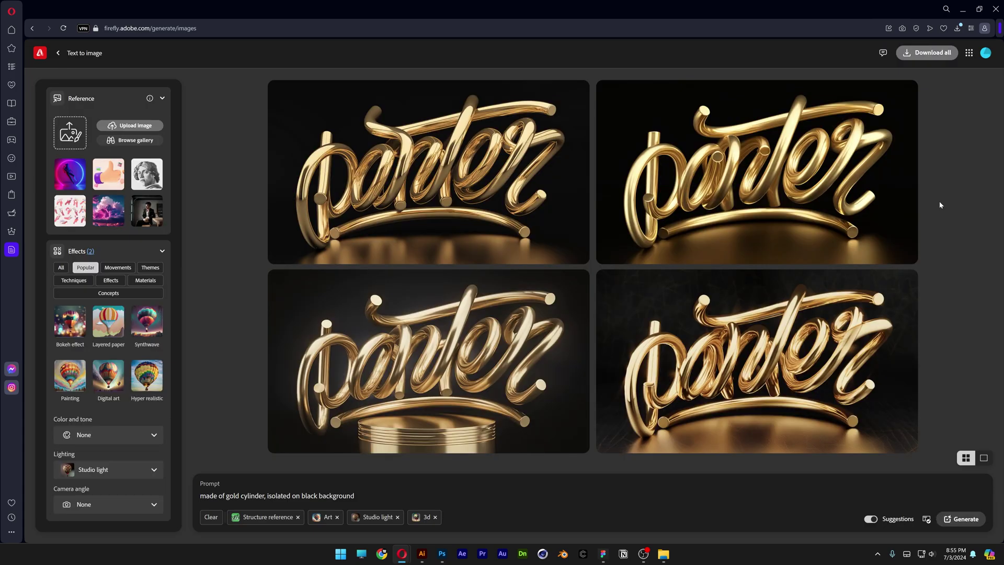
pyautogui.click(839, 170)
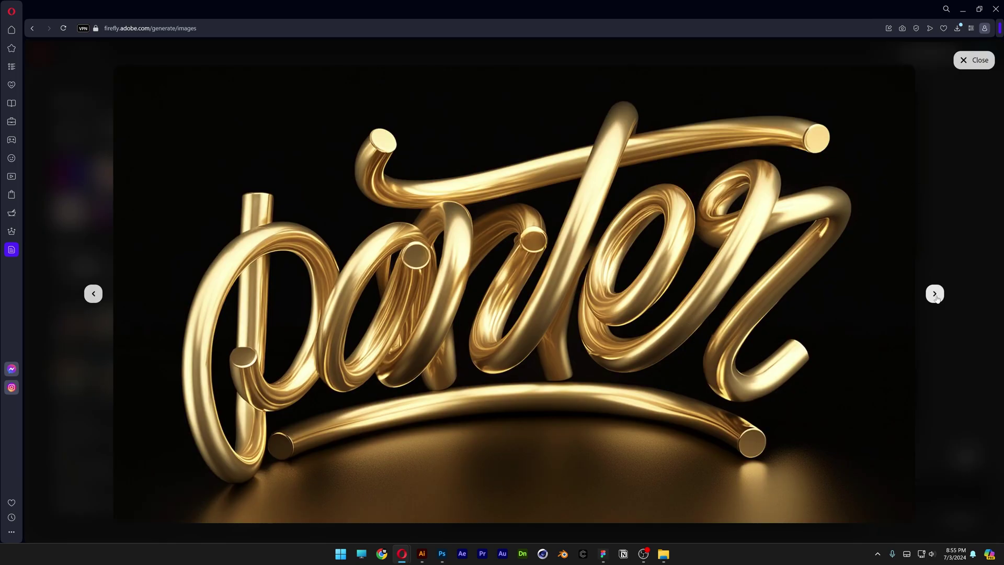